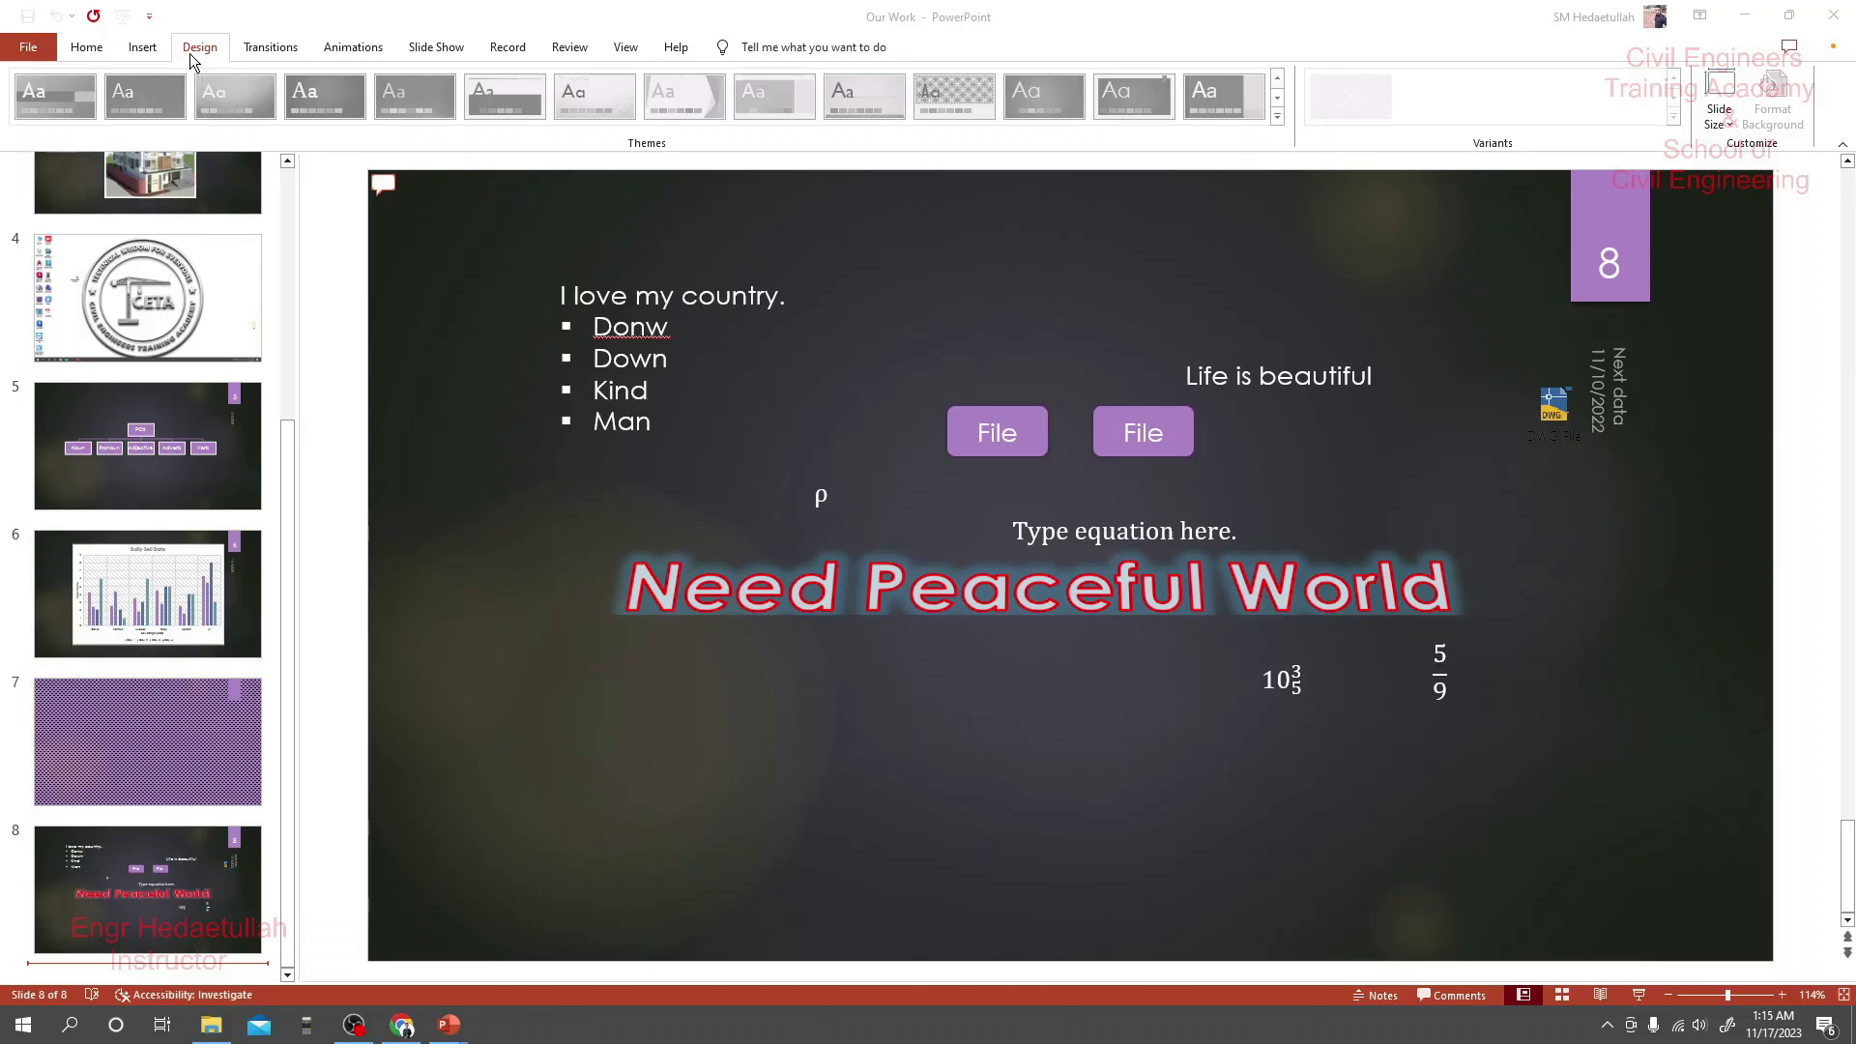
Step: Add a new slide with the Blank layout after slide 8
{"action": "left_click", "coordinate": [141, 50]}
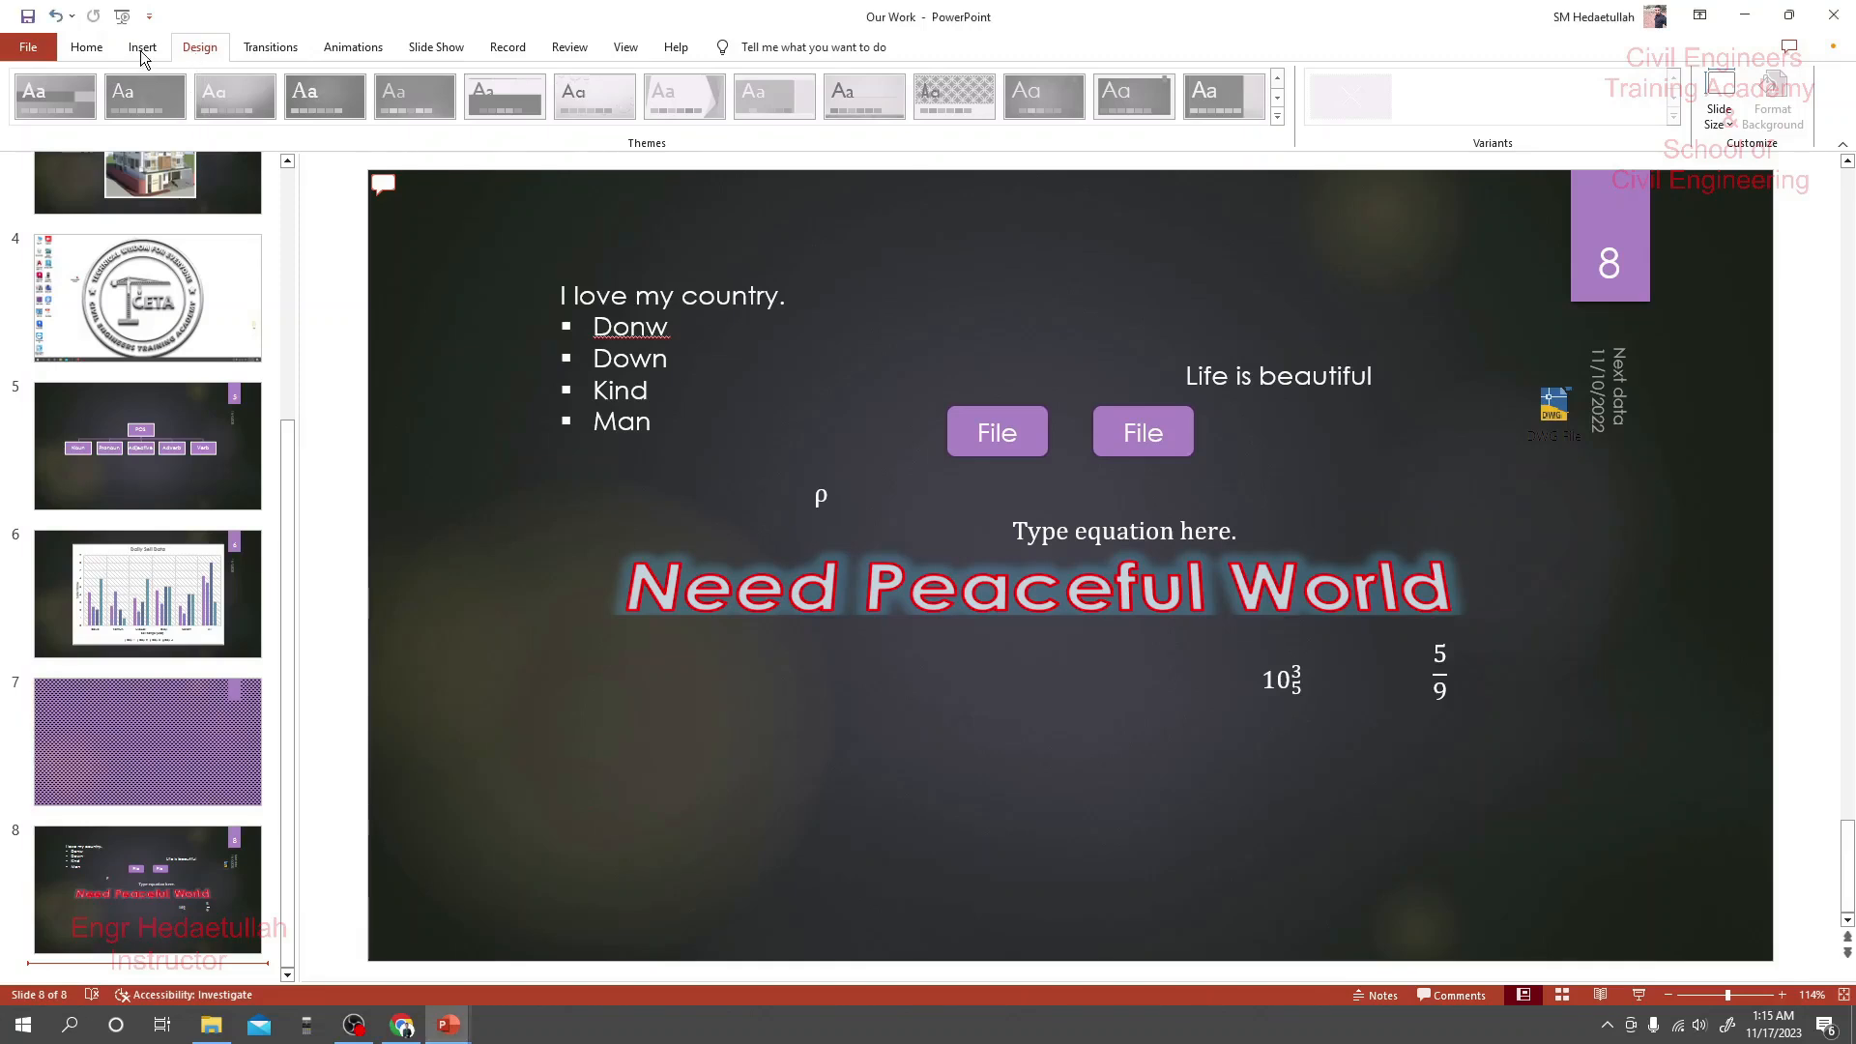
{"action": "left_click", "coordinate": [26, 125]}
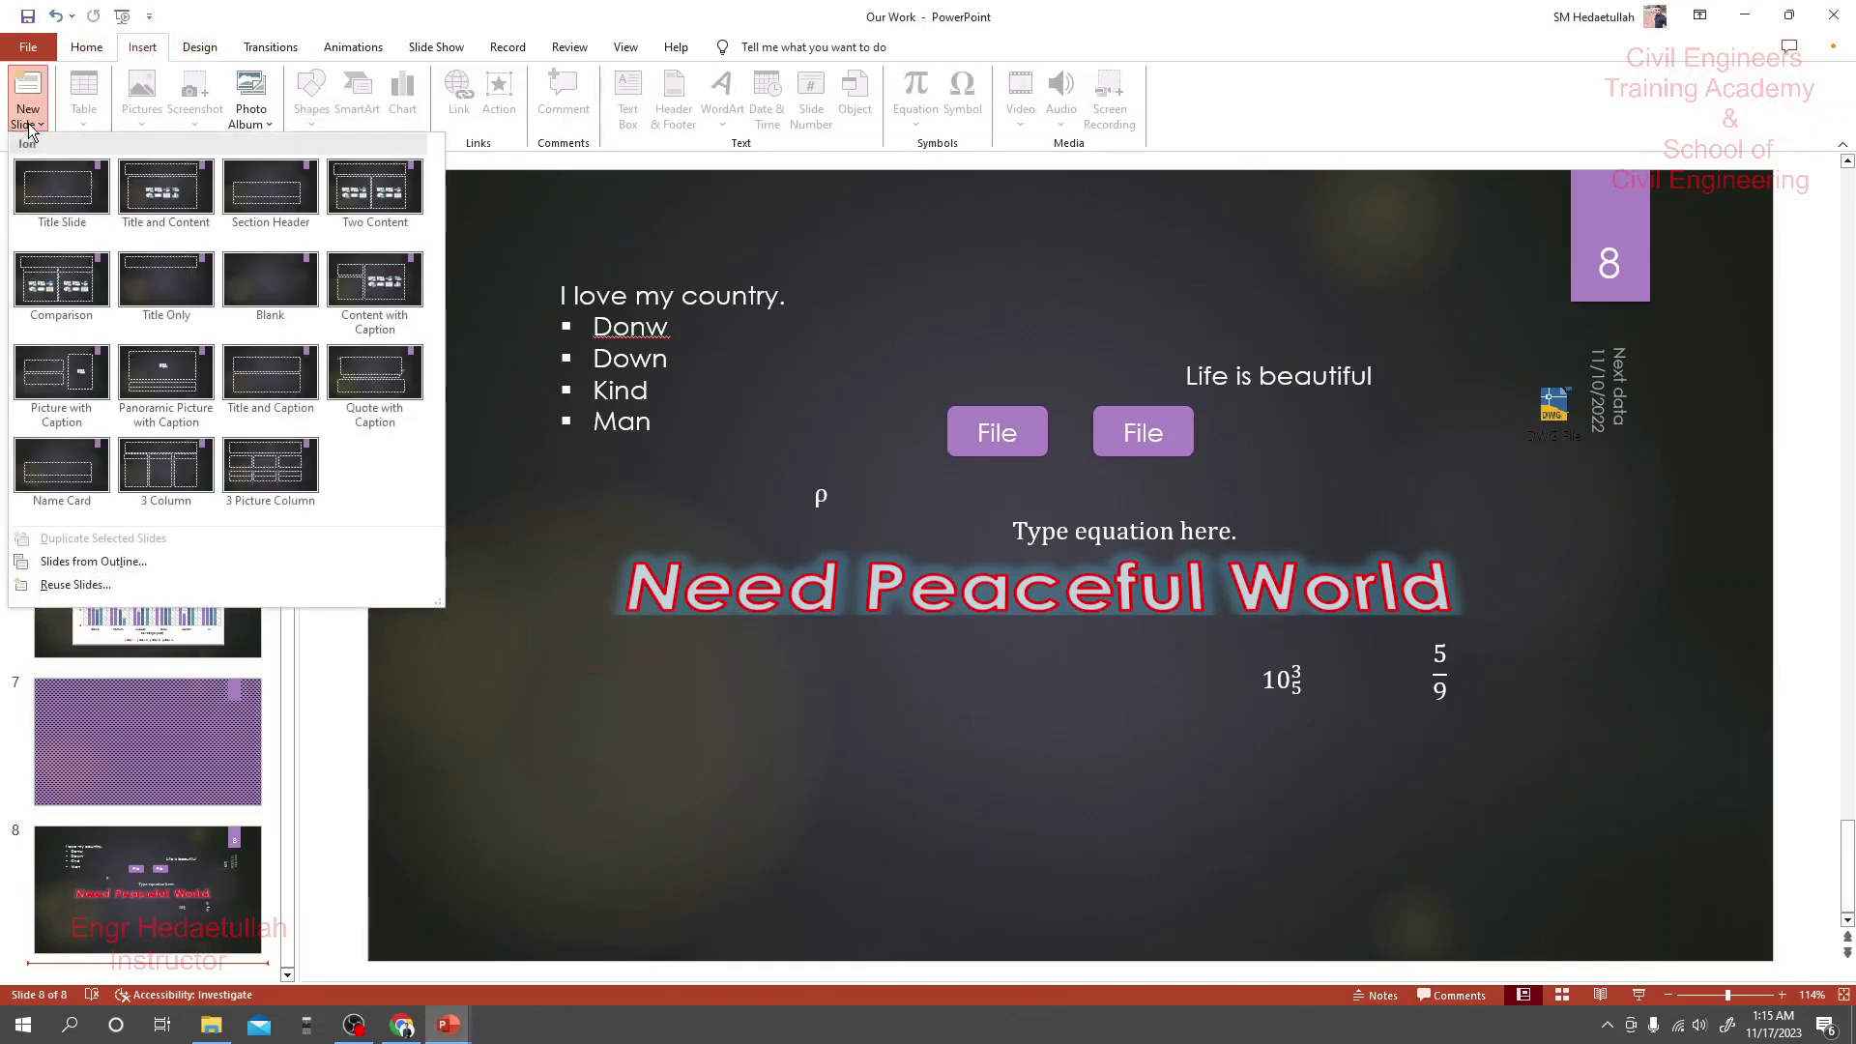
{"action": "left_click", "coordinate": [274, 276]}
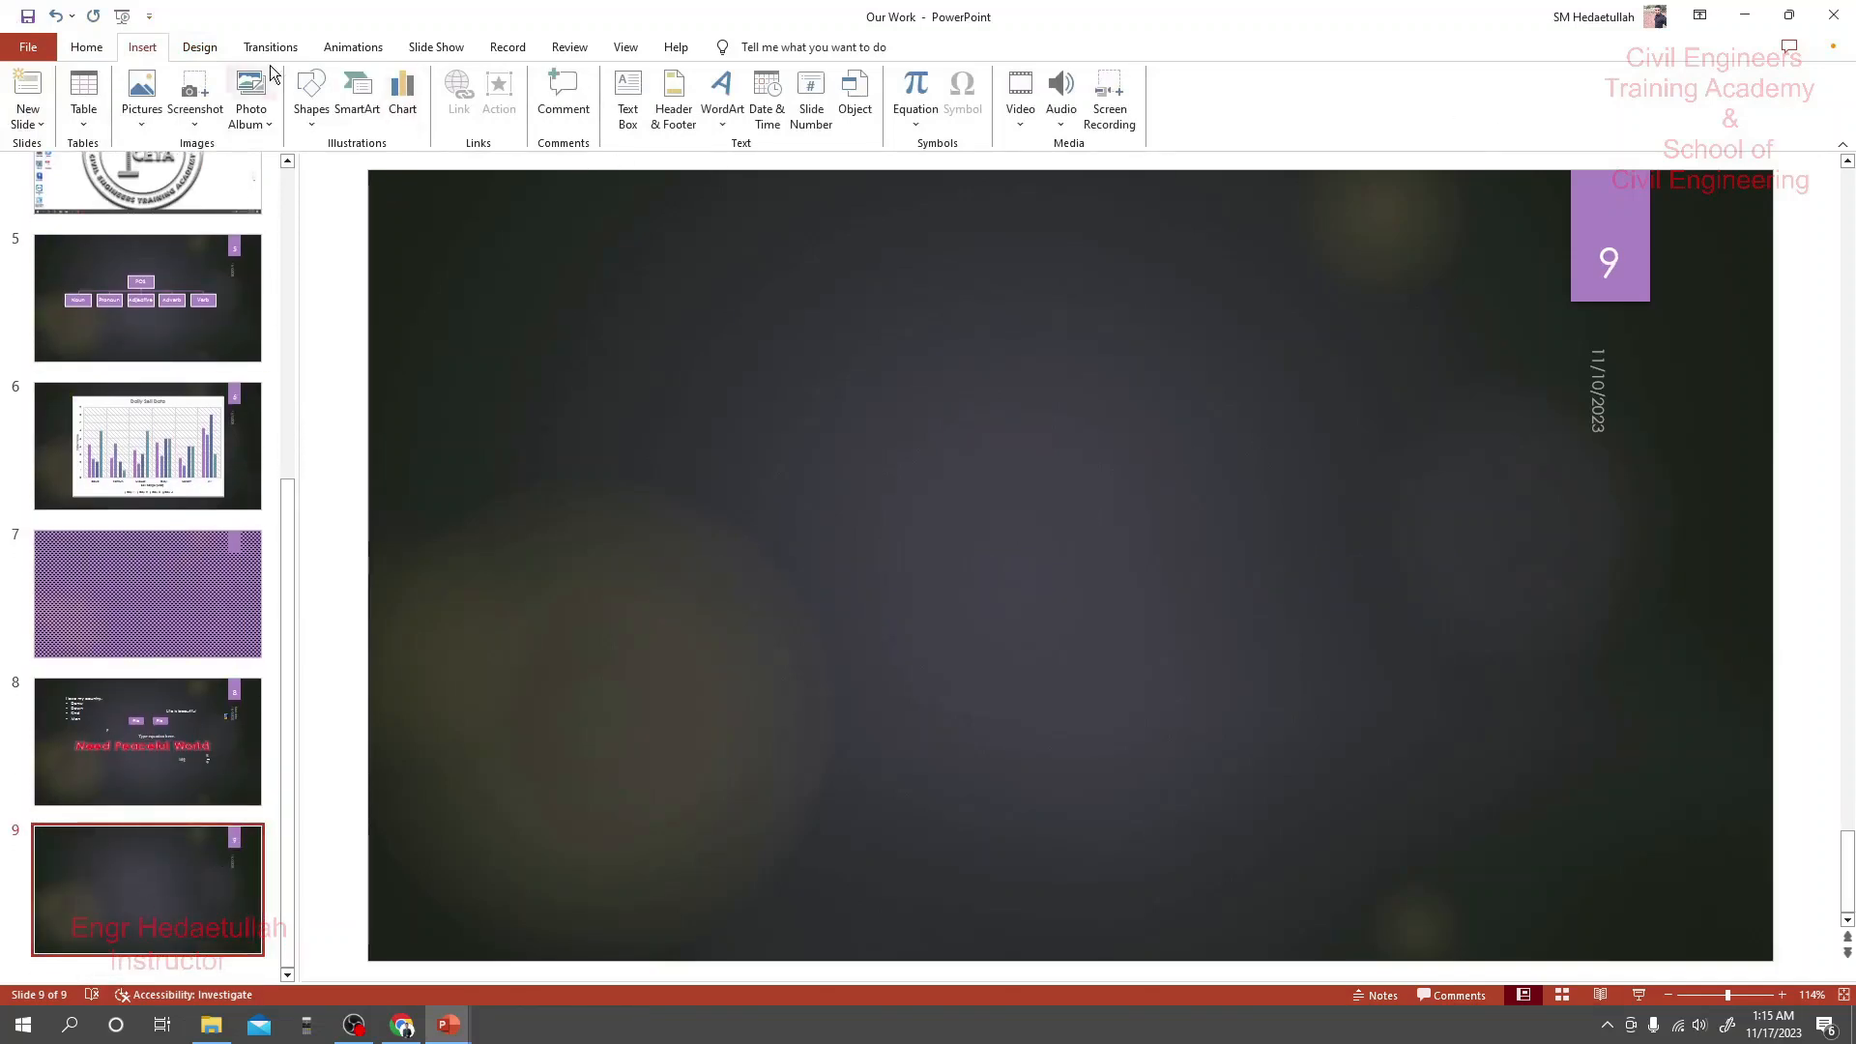
Step: Change the slide size to Standard (4:3) and maximize the content when scaling
{"action": "left_click", "coordinate": [207, 48]}
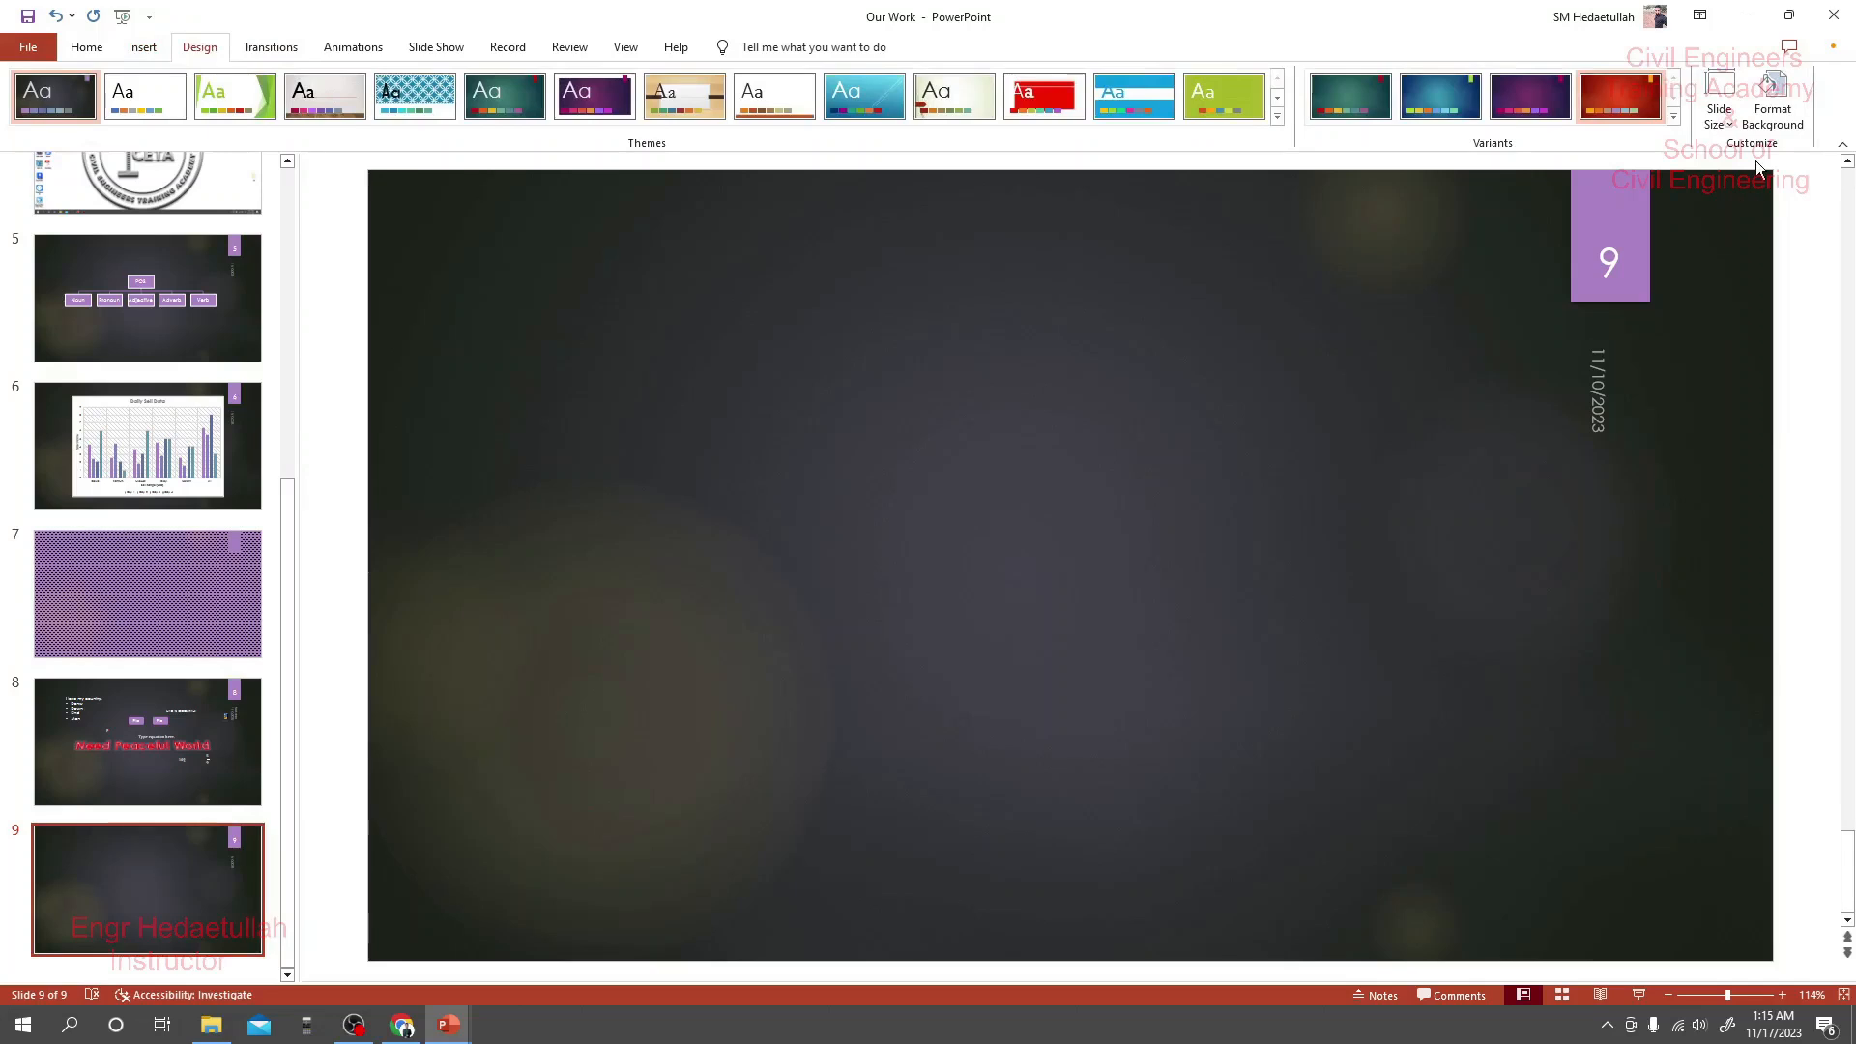
{"action": "left_click", "coordinate": [1721, 114]}
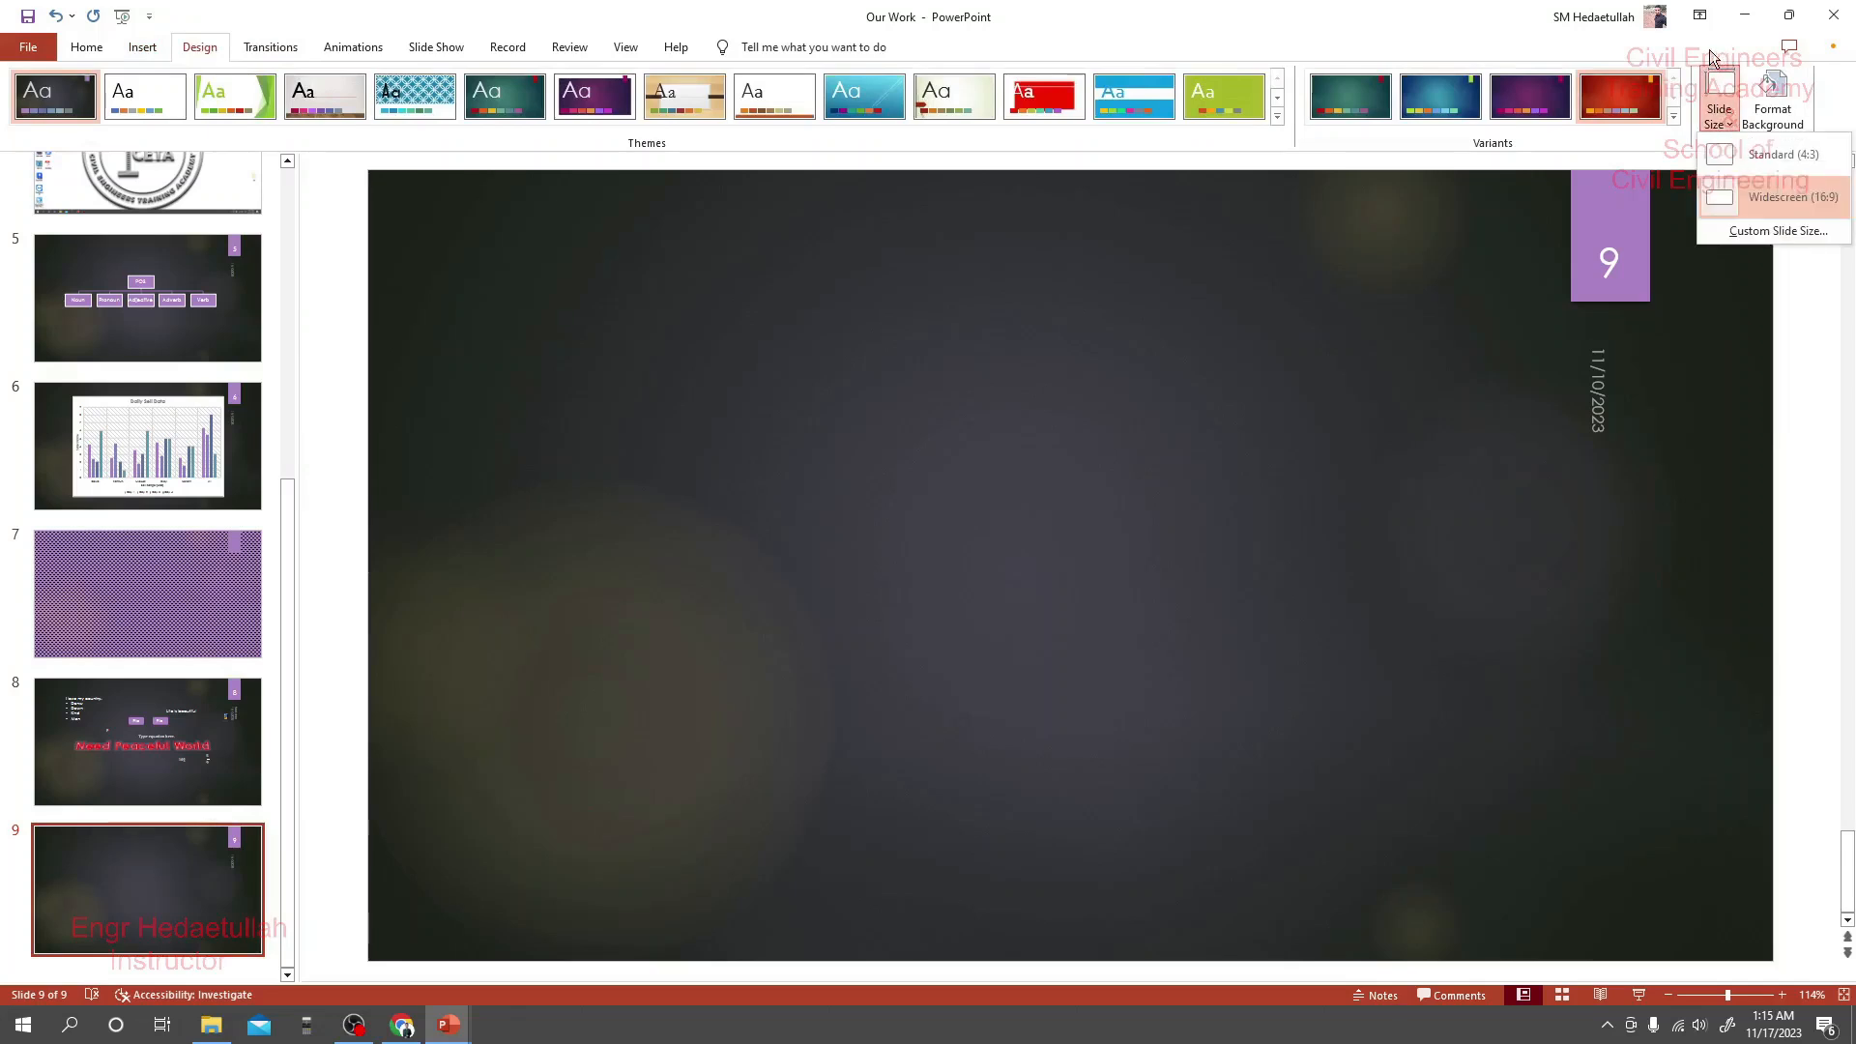
{"action": "left_click", "coordinate": [1779, 157]}
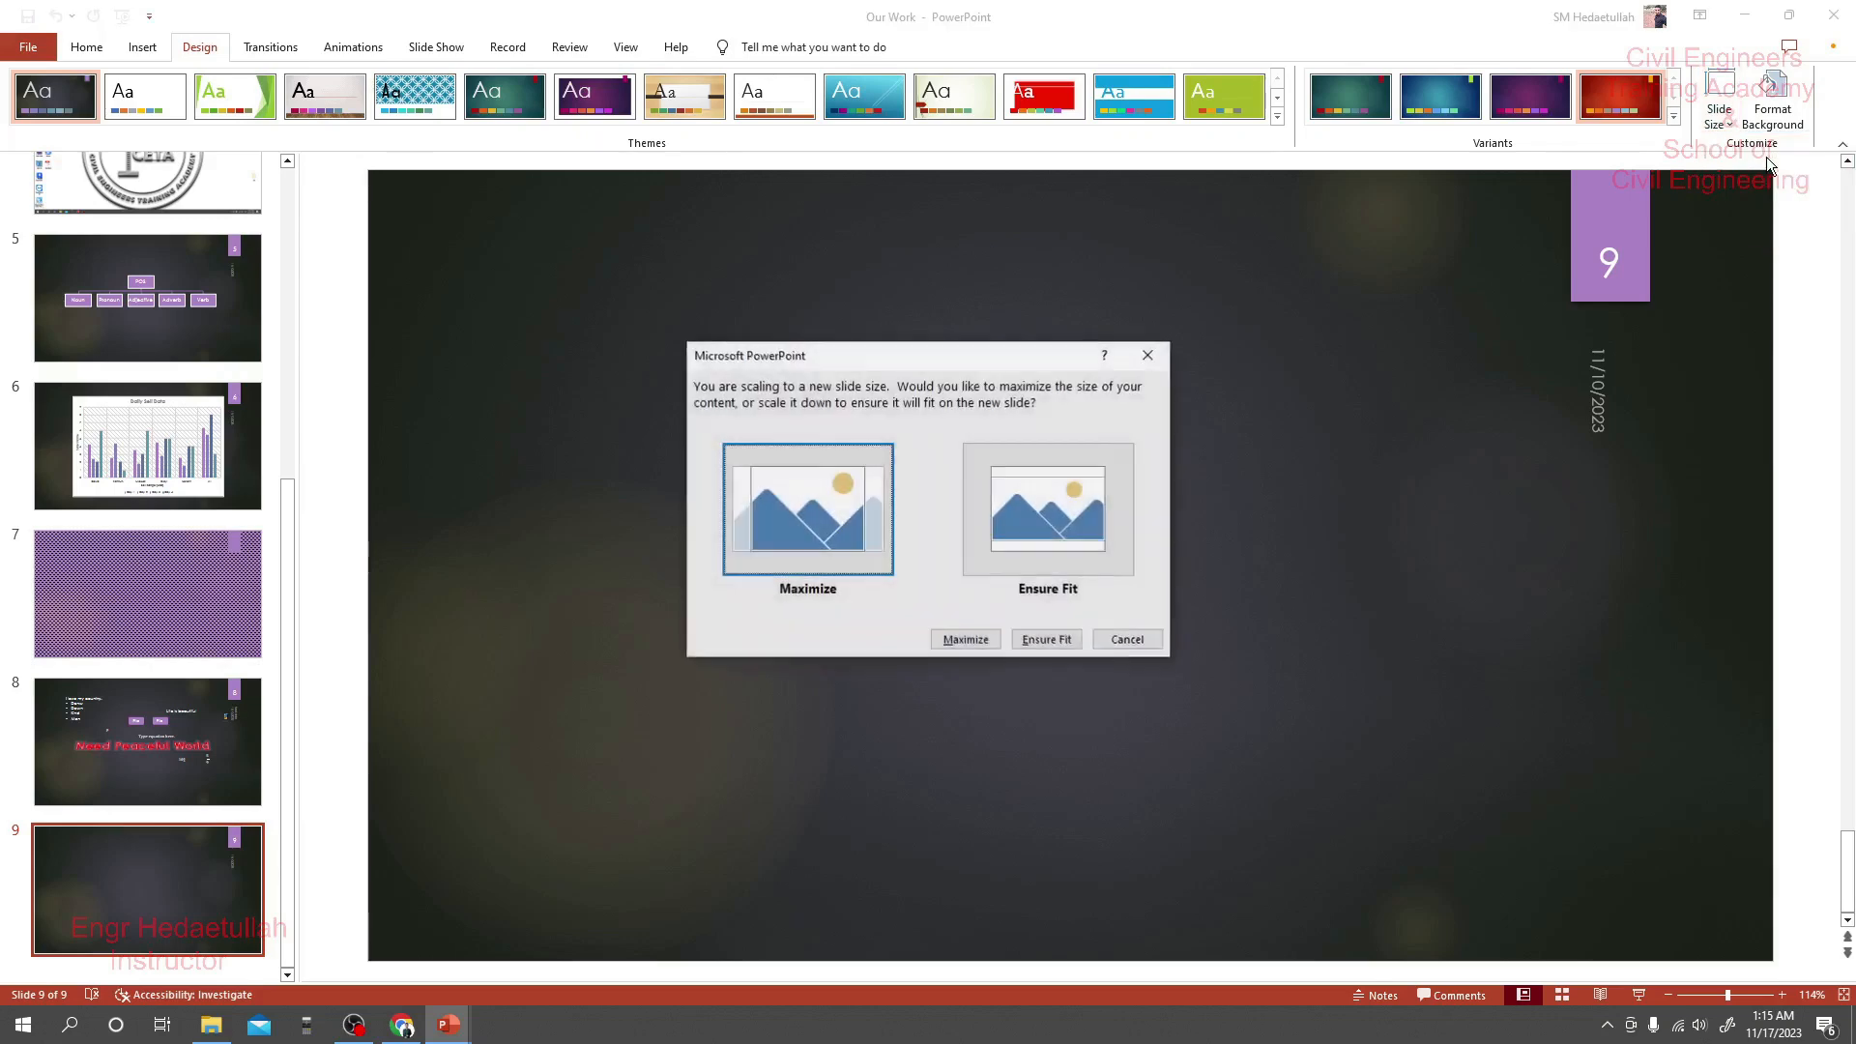
{"action": "left_click", "coordinate": [966, 640]}
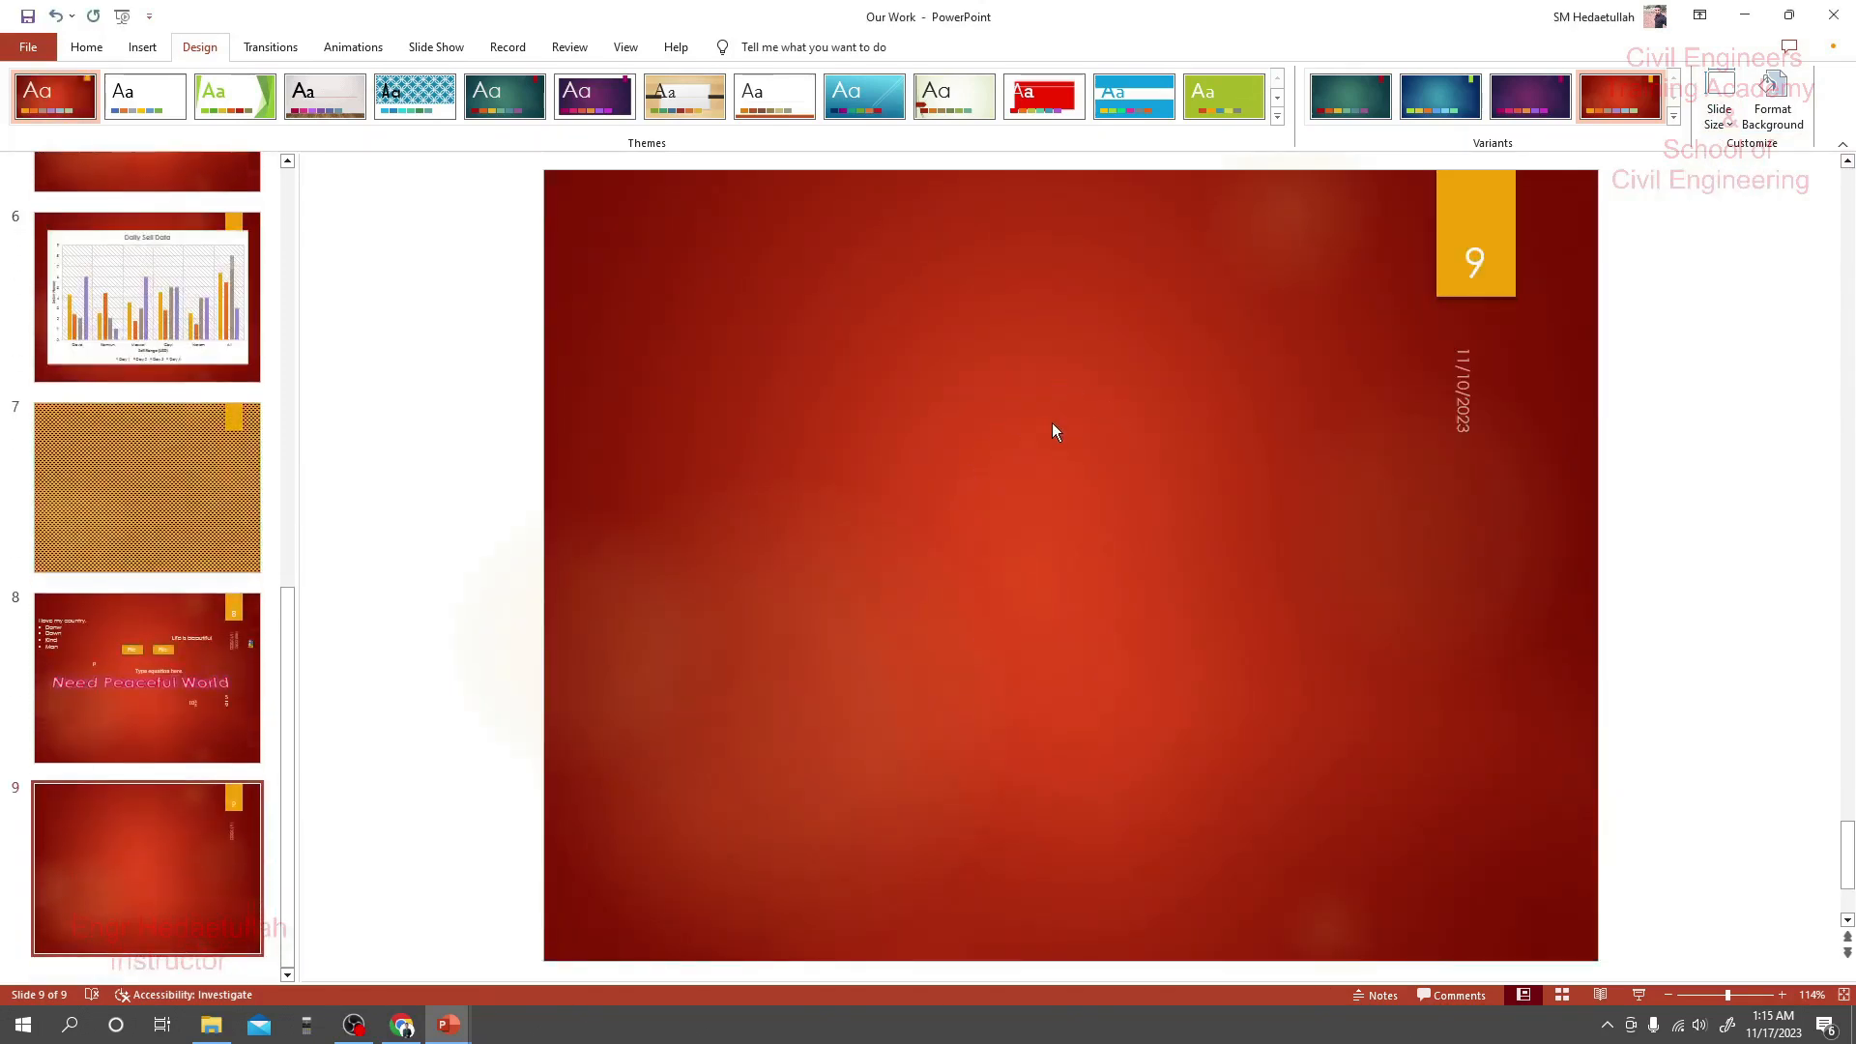
Step: Set the slide size to Widescreen (16:9)
{"action": "left_click", "coordinate": [1719, 109]}
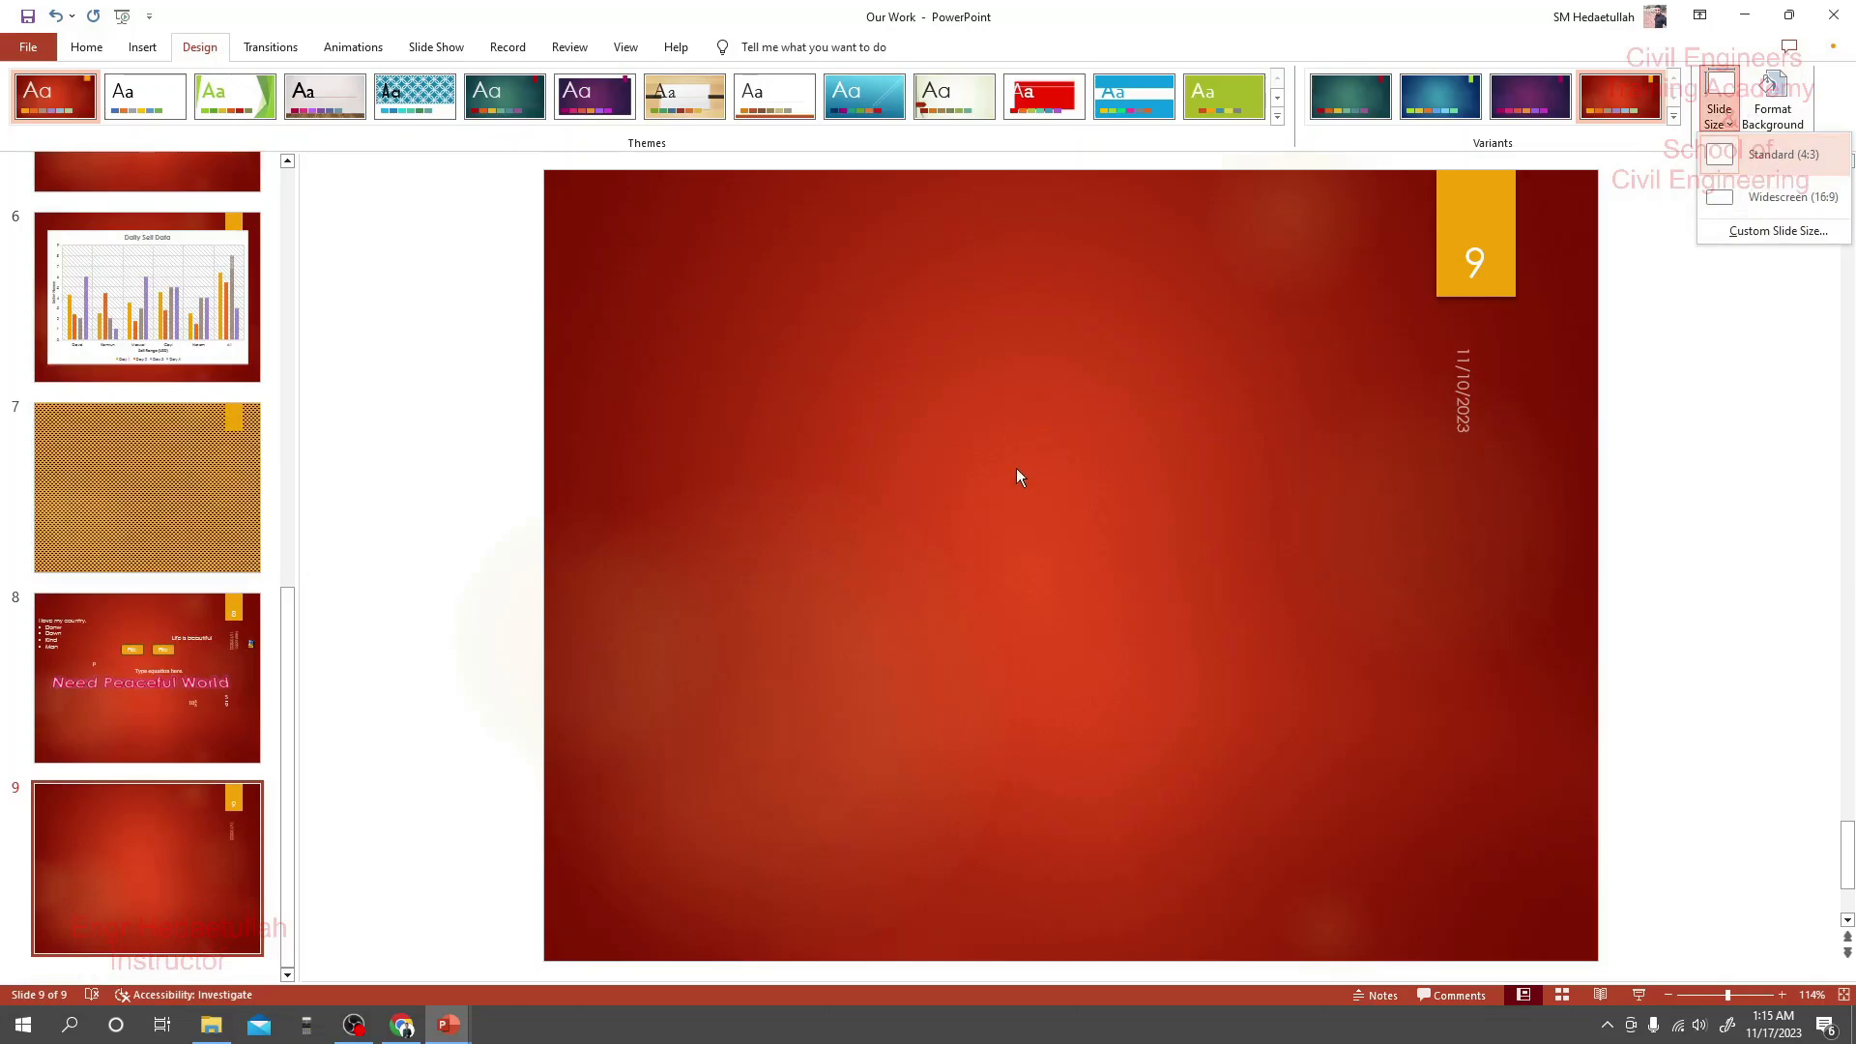
{"action": "scroll", "coordinate": [137, 369], "scroll_direction": "up", "scroll_amount": 5}
{"action": "scroll", "coordinate": [146, 363], "scroll_direction": "down", "scroll_amount": 5}
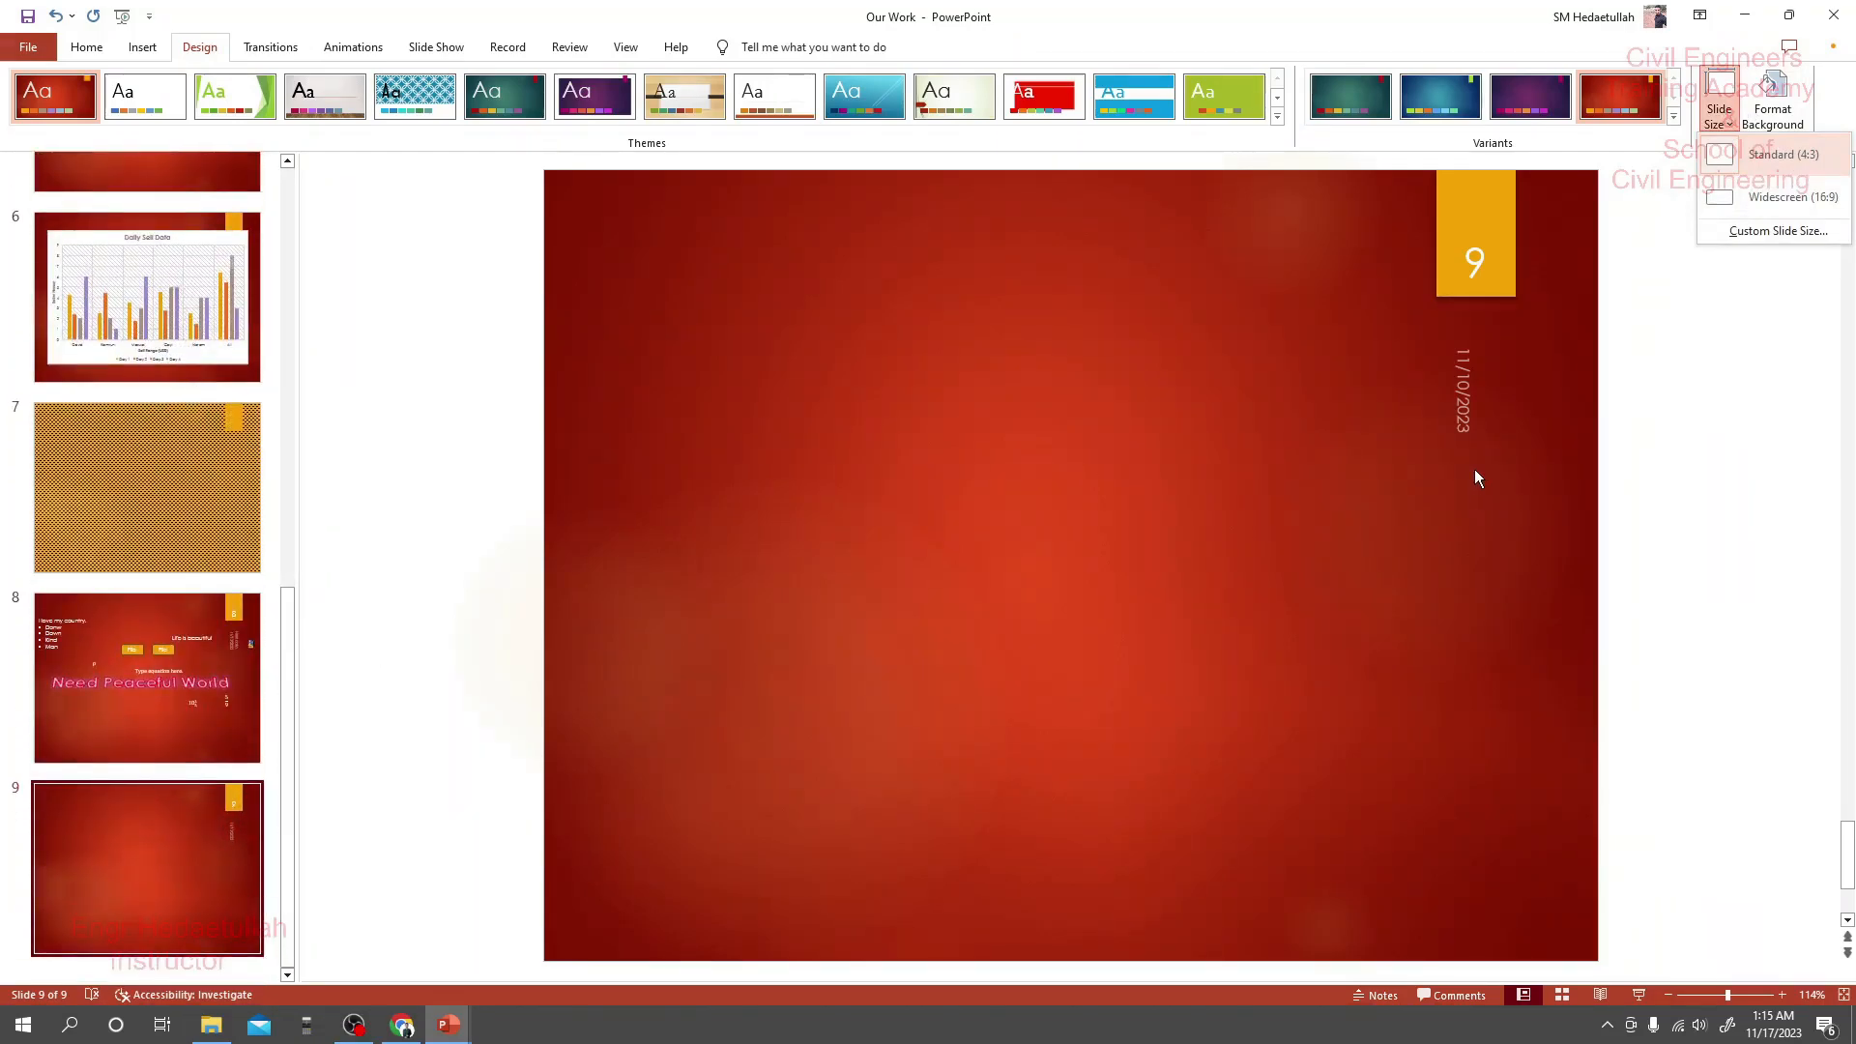
{"action": "left_click", "coordinate": [1791, 201]}
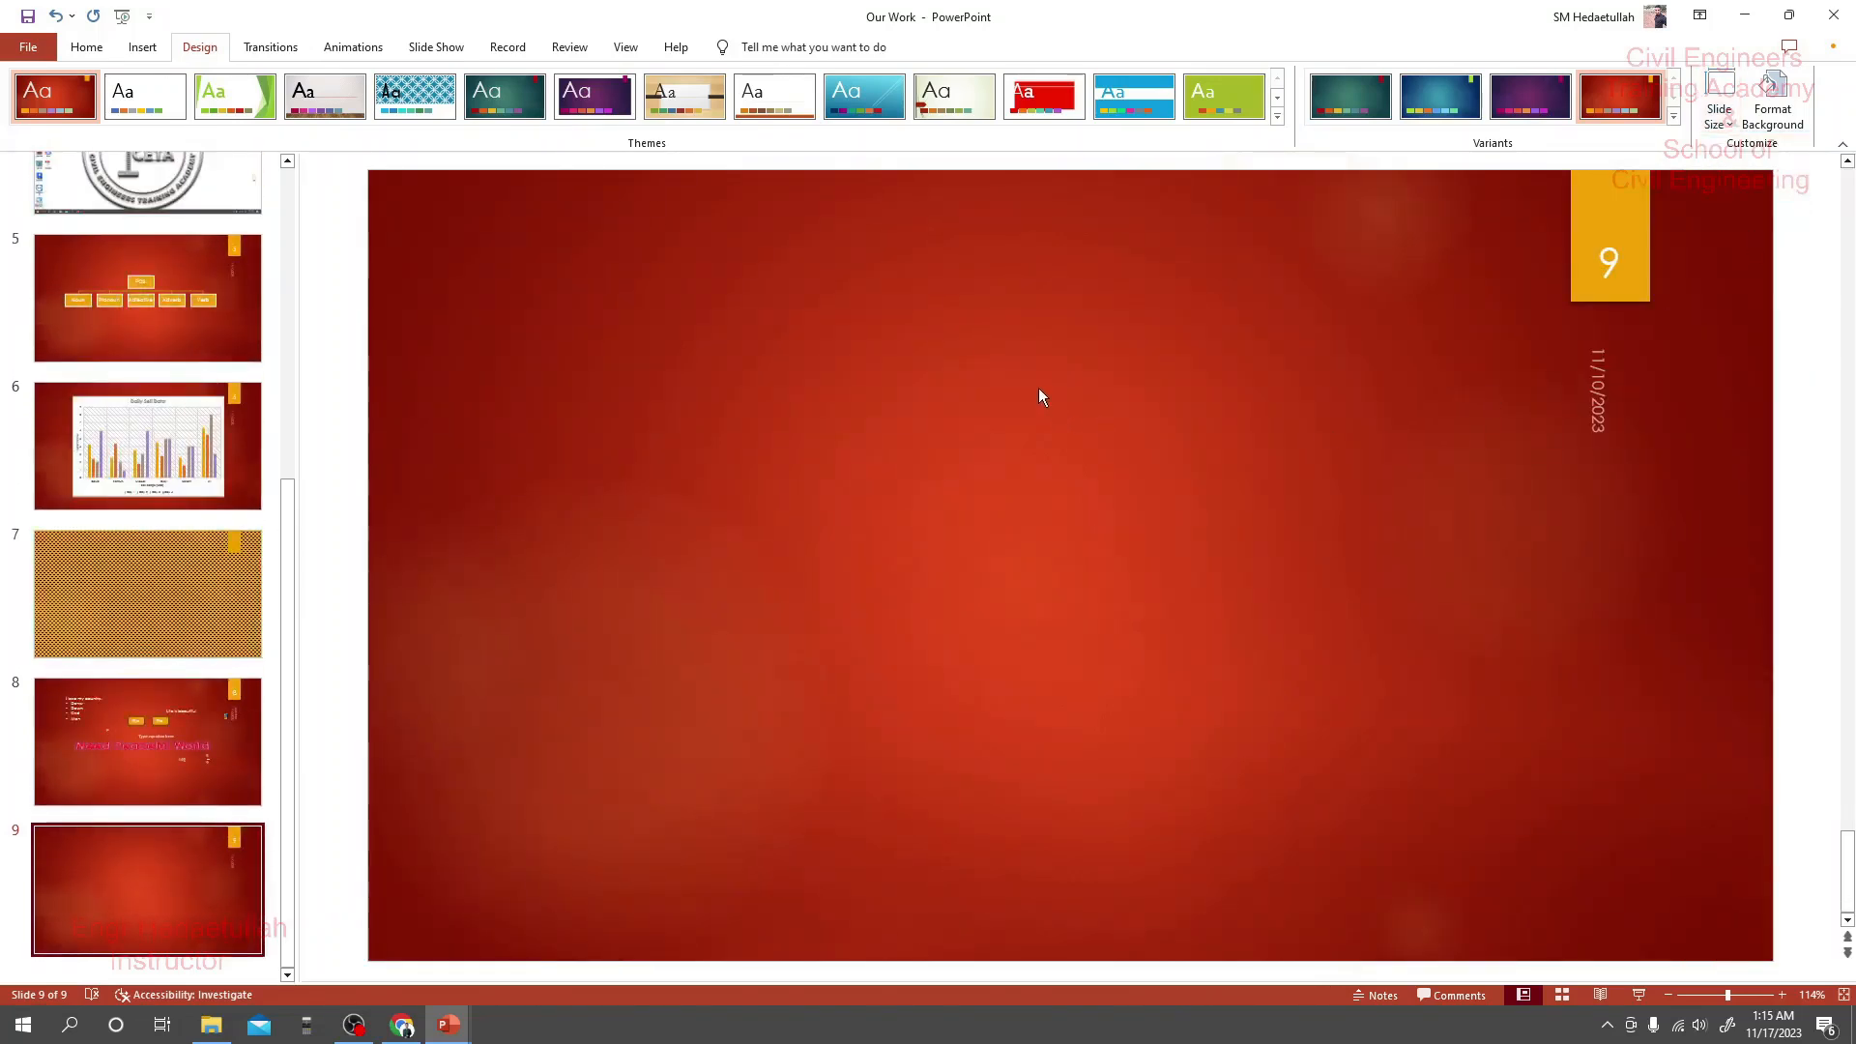
{"action": "scroll", "coordinate": [965, 485], "scroll_direction": "up", "scroll_amount": 1}
{"action": "scroll", "coordinate": [967, 485], "scroll_direction": "down", "scroll_amount": 1}
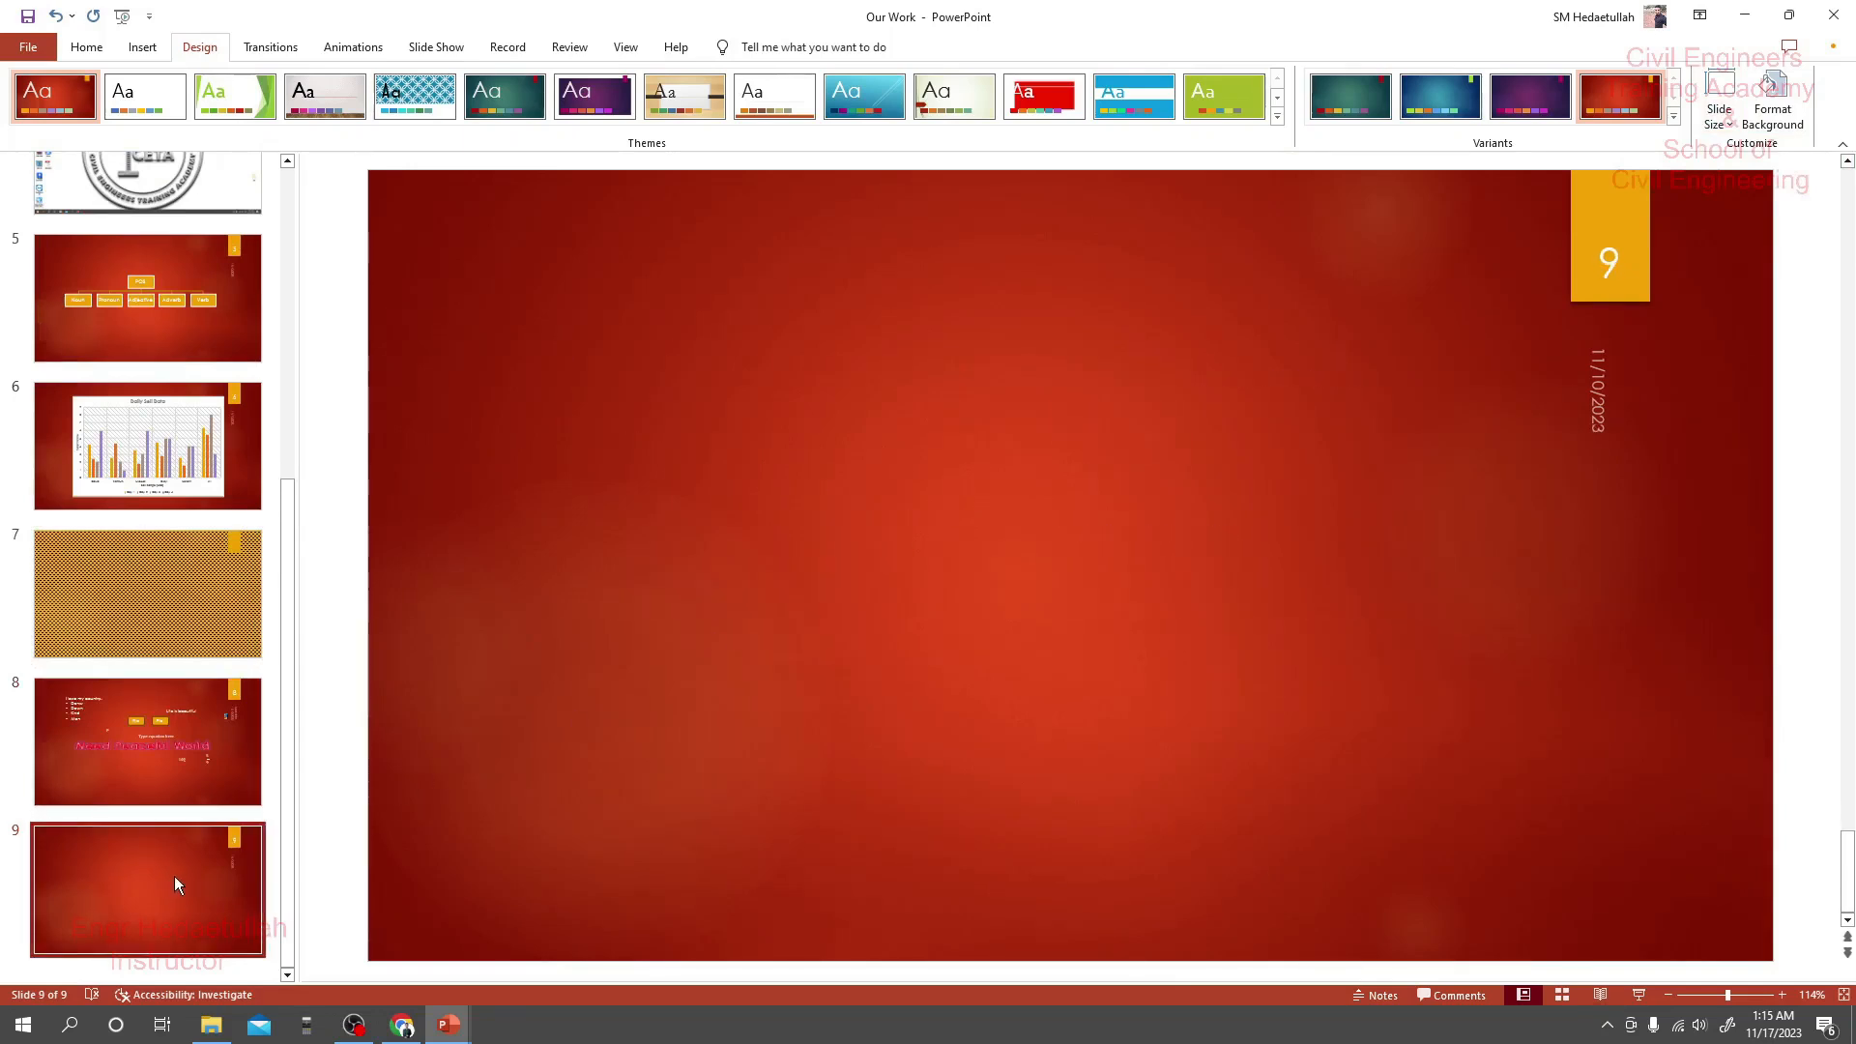
{"action": "left_click", "coordinate": [322, 826]}
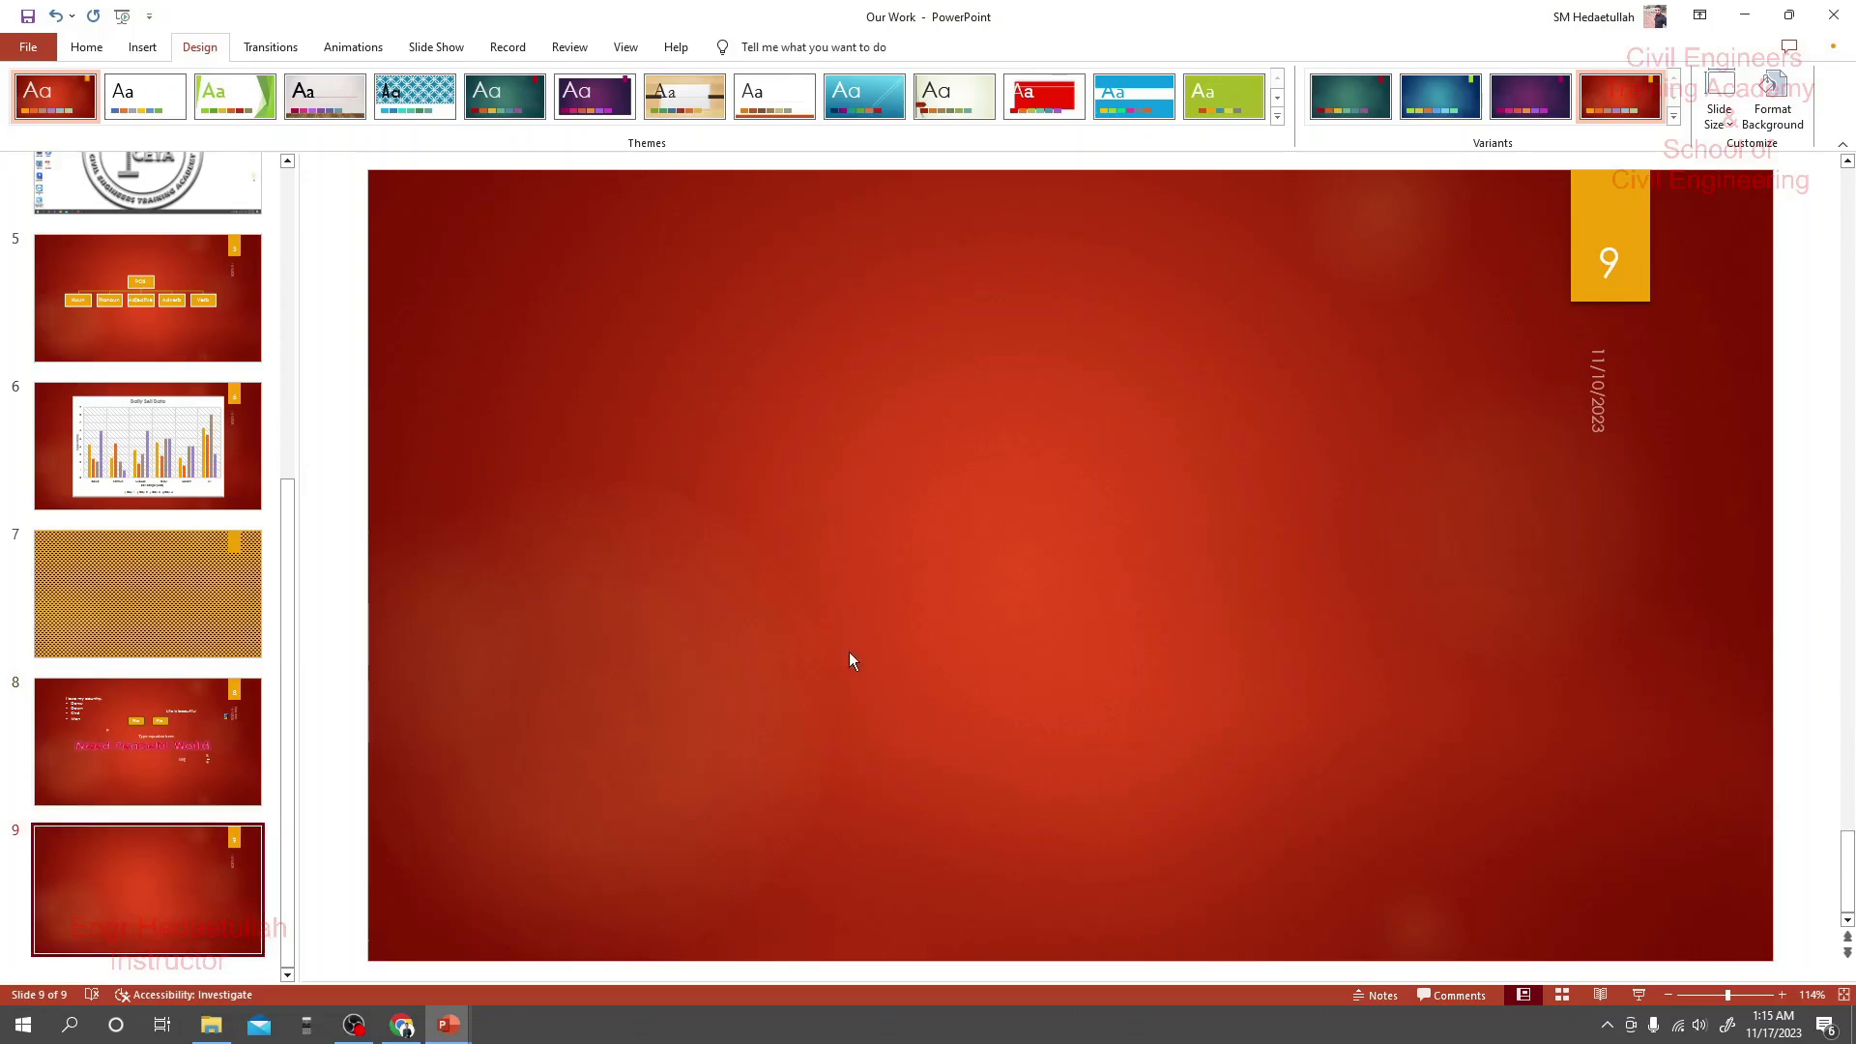
Step: Apply the plain grey-blue theme in the third row of the full theme gallery to the presentation
{"action": "left_click", "coordinate": [317, 97]}
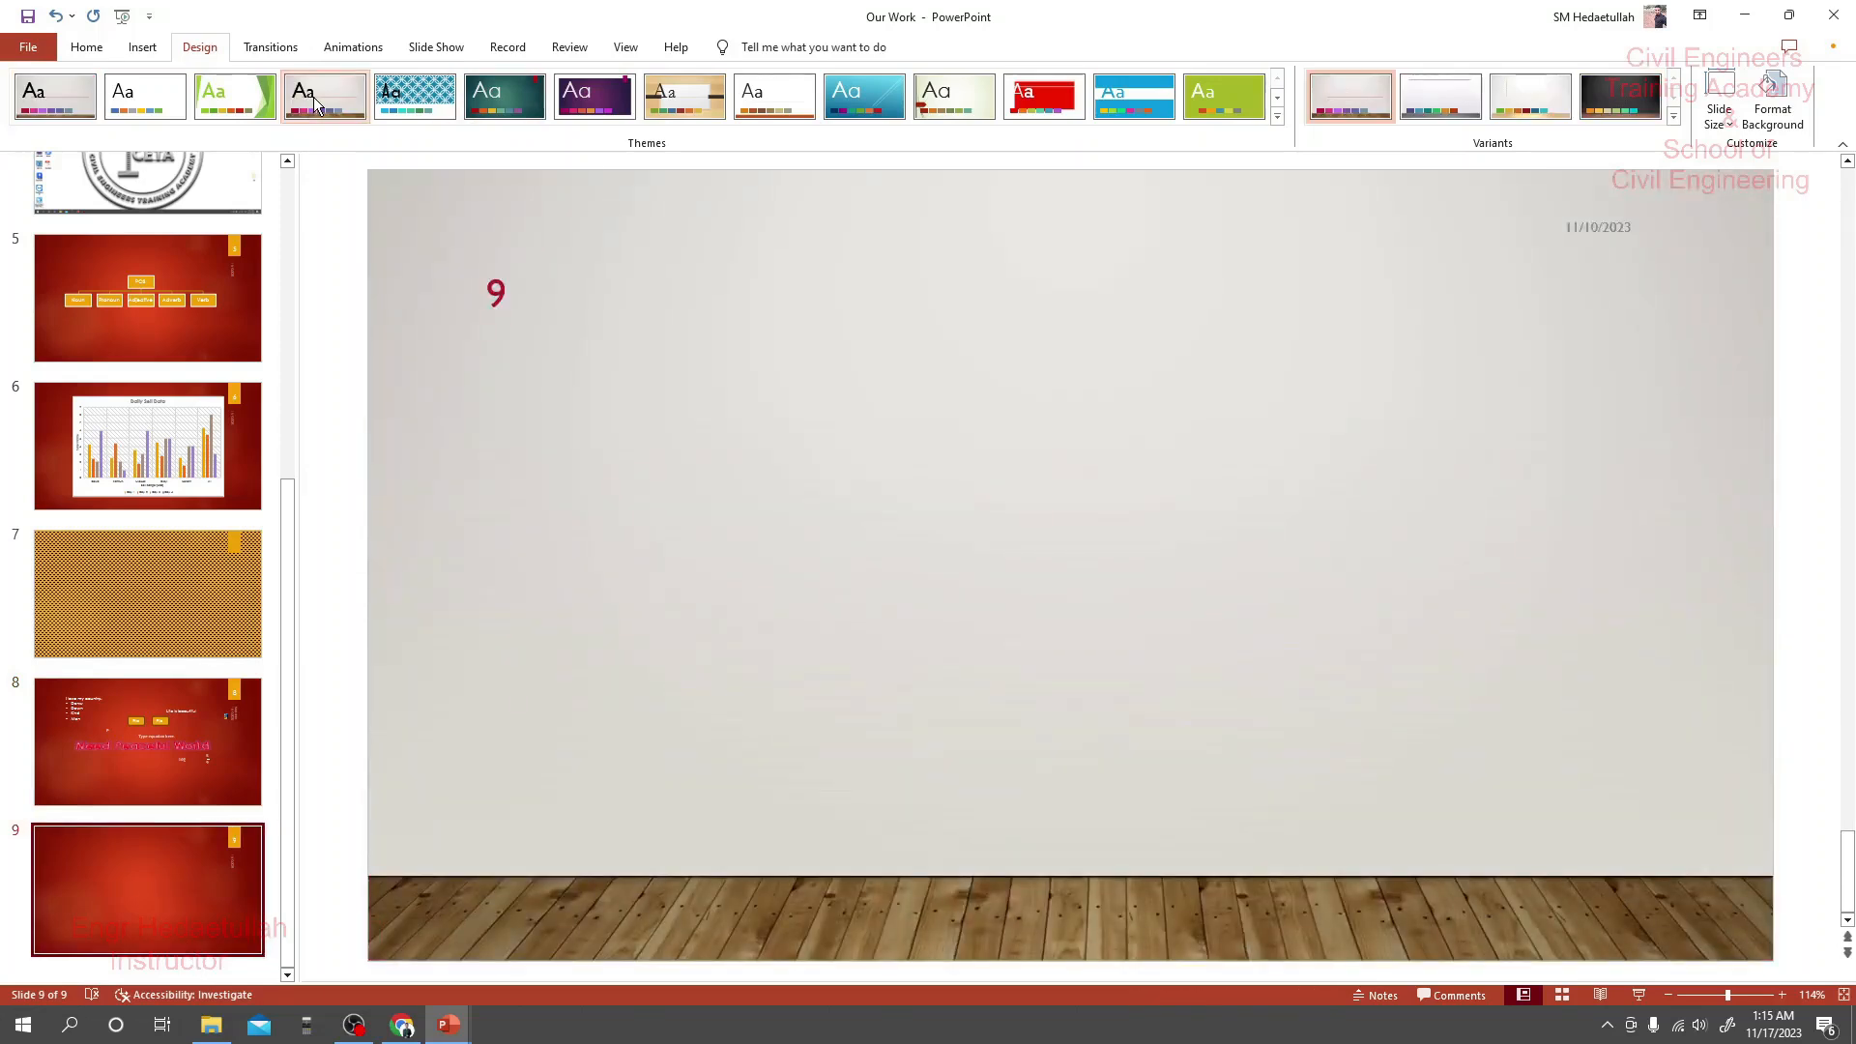
{"action": "left_click", "coordinate": [159, 85]}
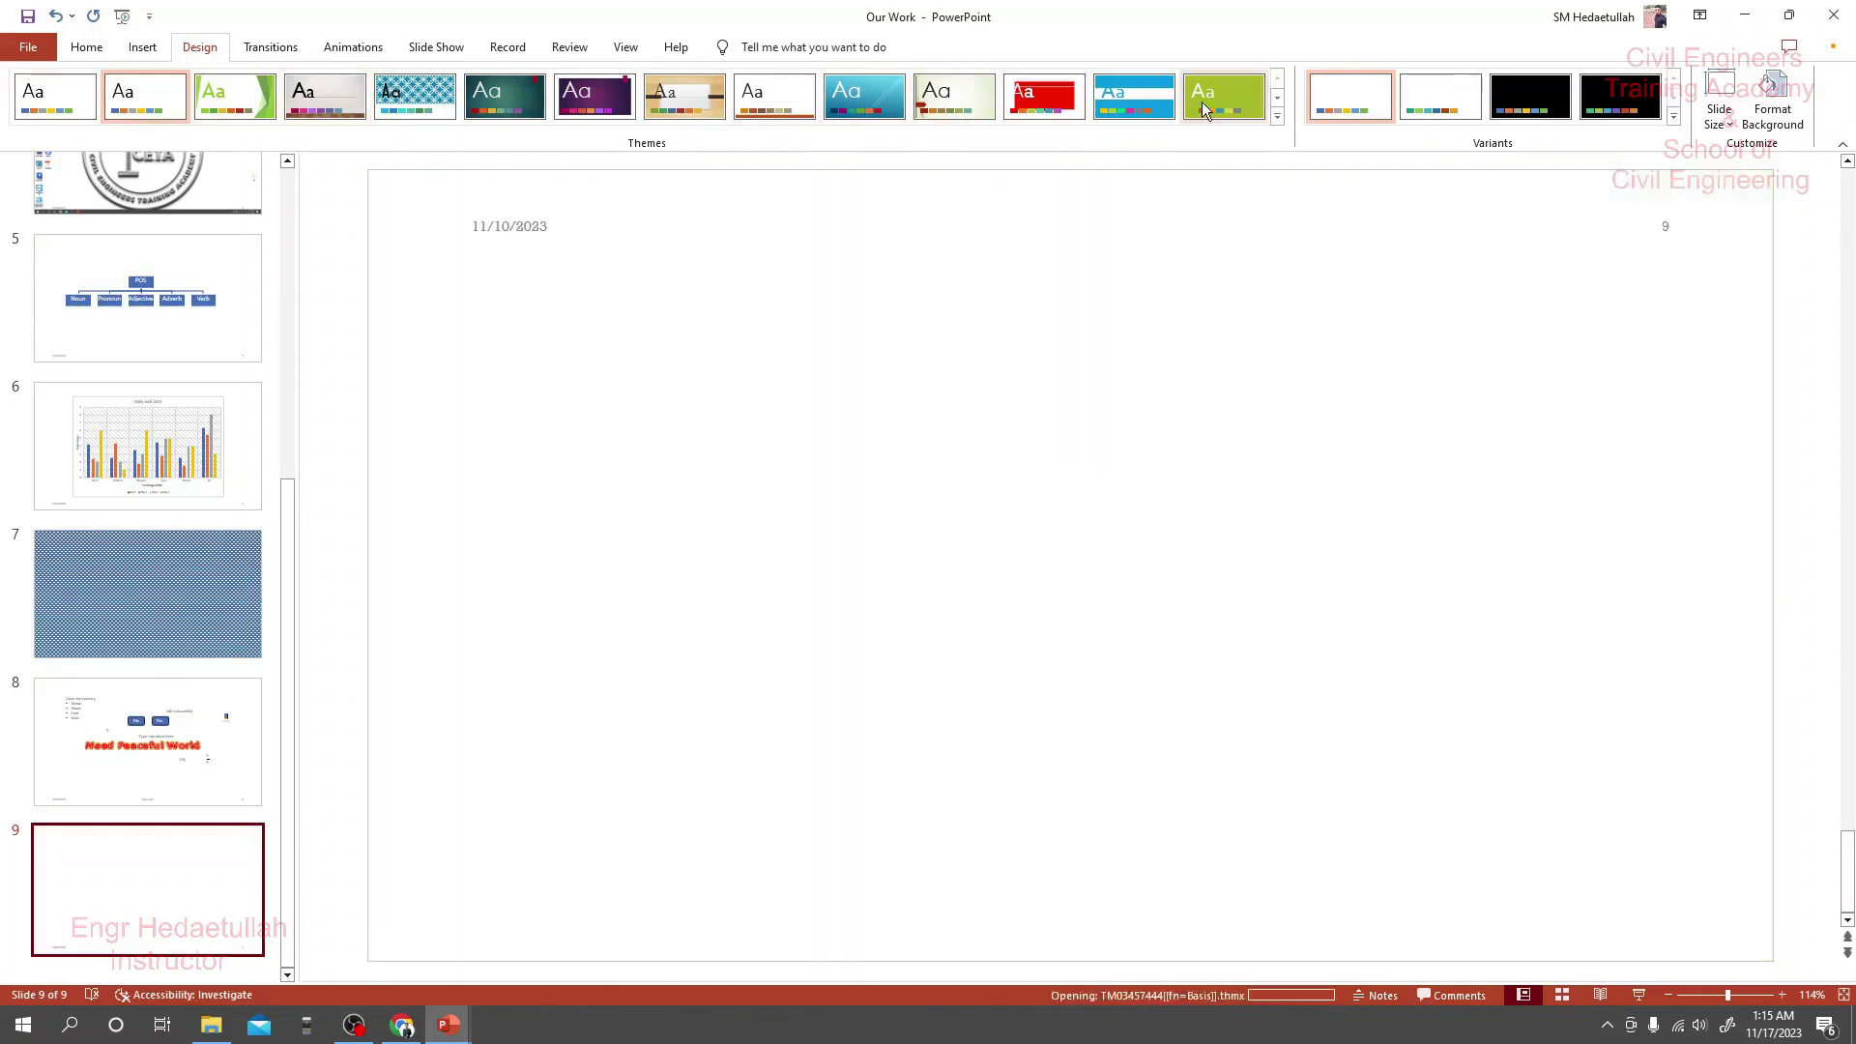
{"action": "left_click", "coordinate": [1280, 116]}
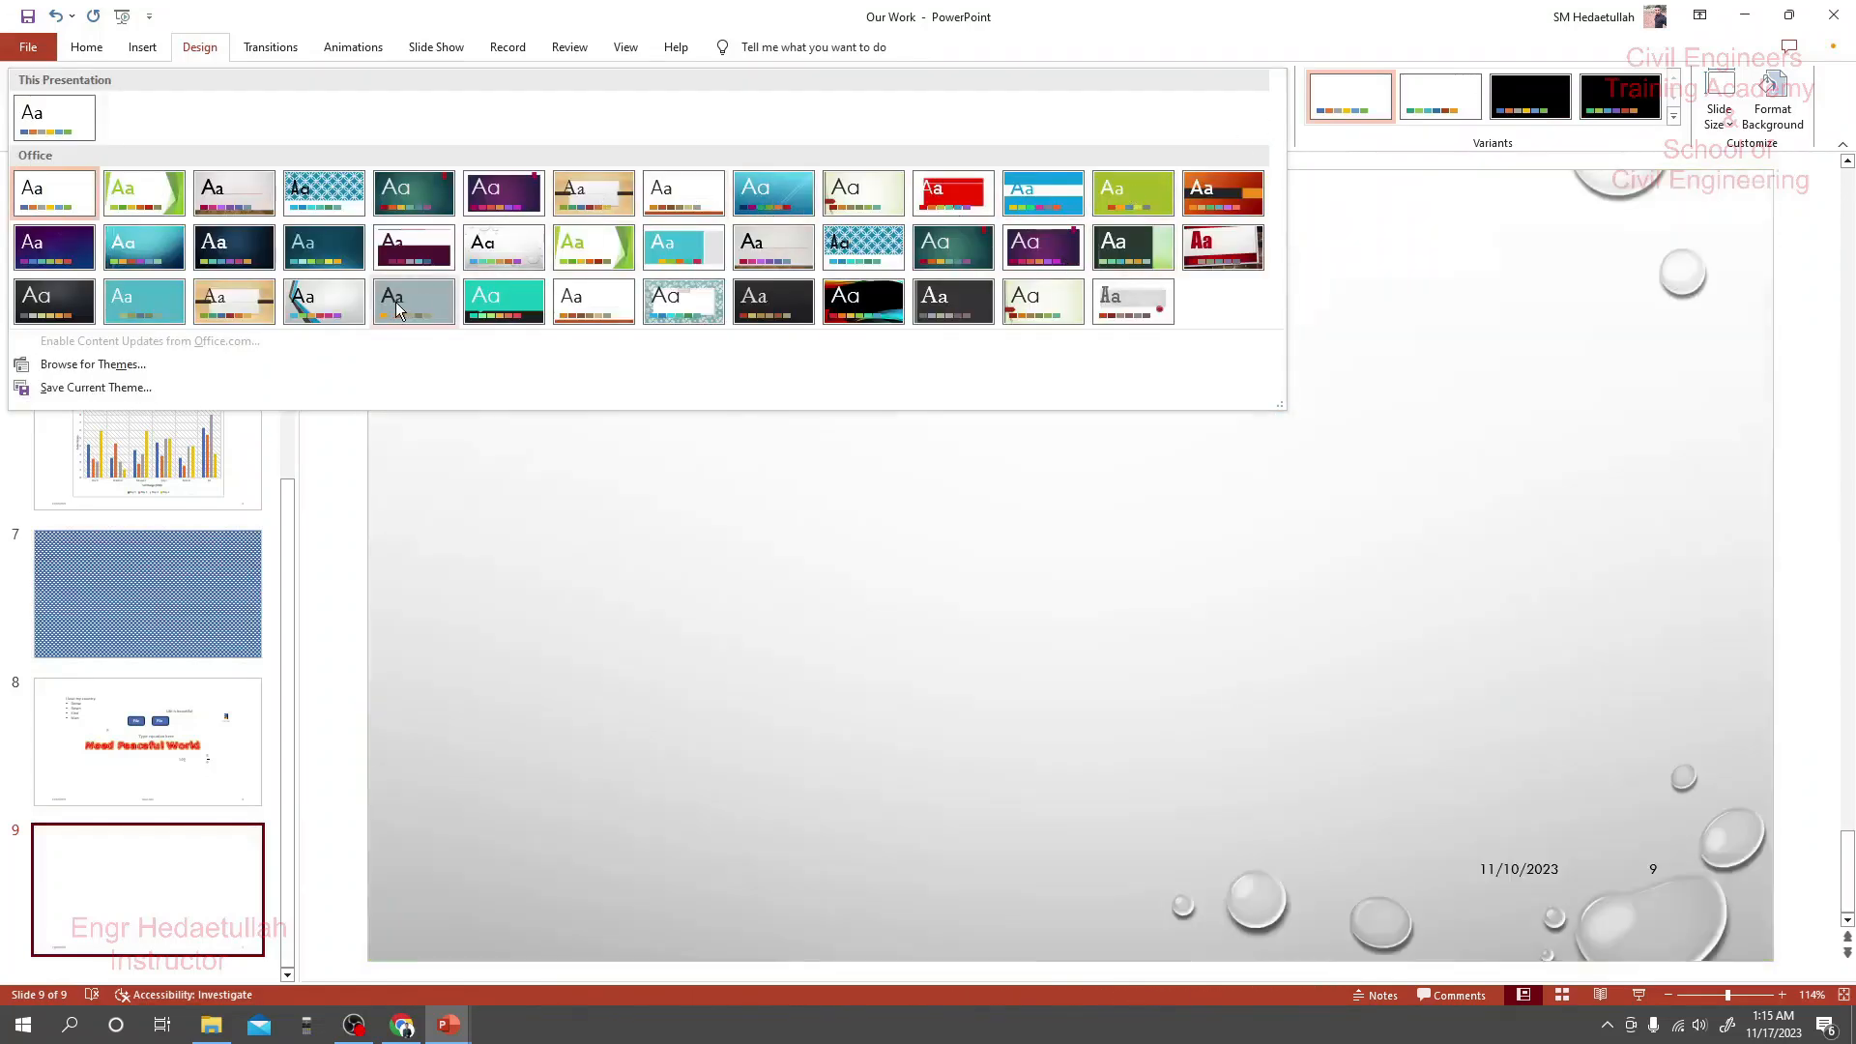
{"action": "left_click", "coordinate": [404, 311]}
Step: Delete the date and slide number placeholders from slide 9
{"action": "left_click", "coordinate": [1543, 899]}
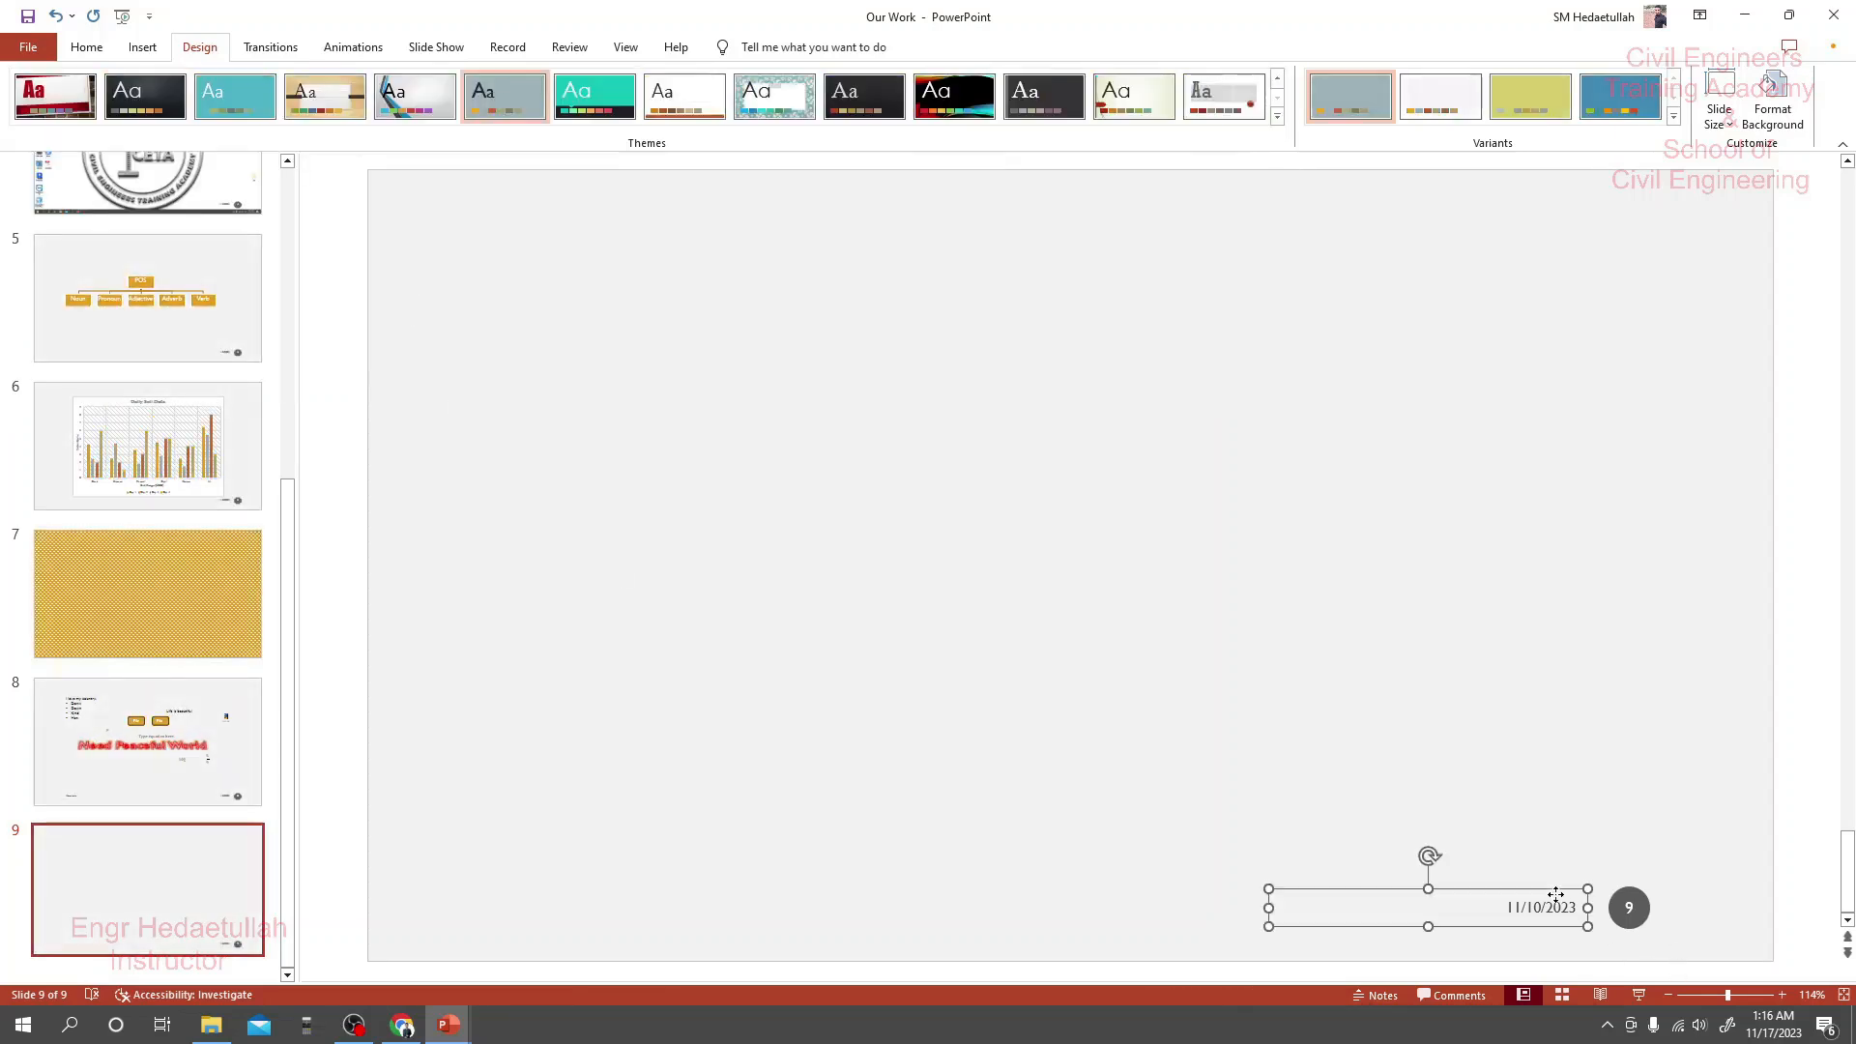
{"action": "key", "text": "Delete"}
{"action": "left_click", "coordinate": [1625, 901]}
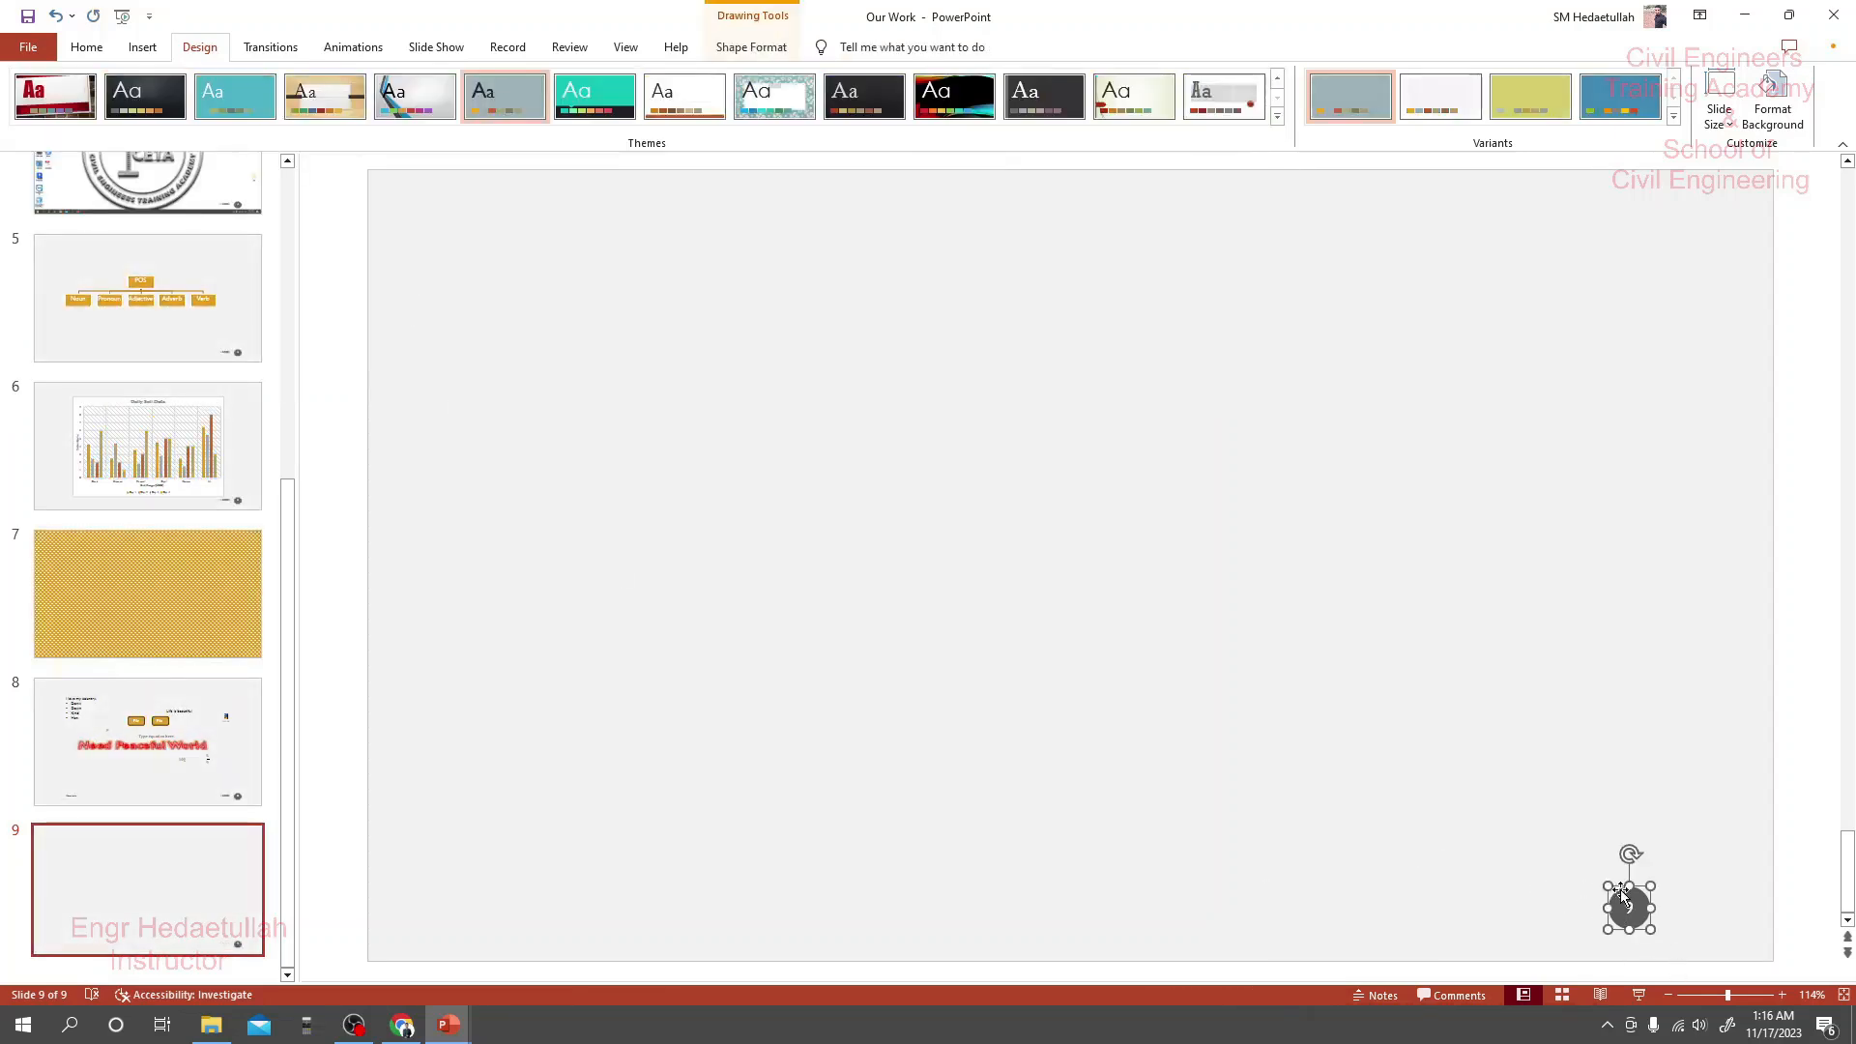
{"action": "key", "text": "Delete"}
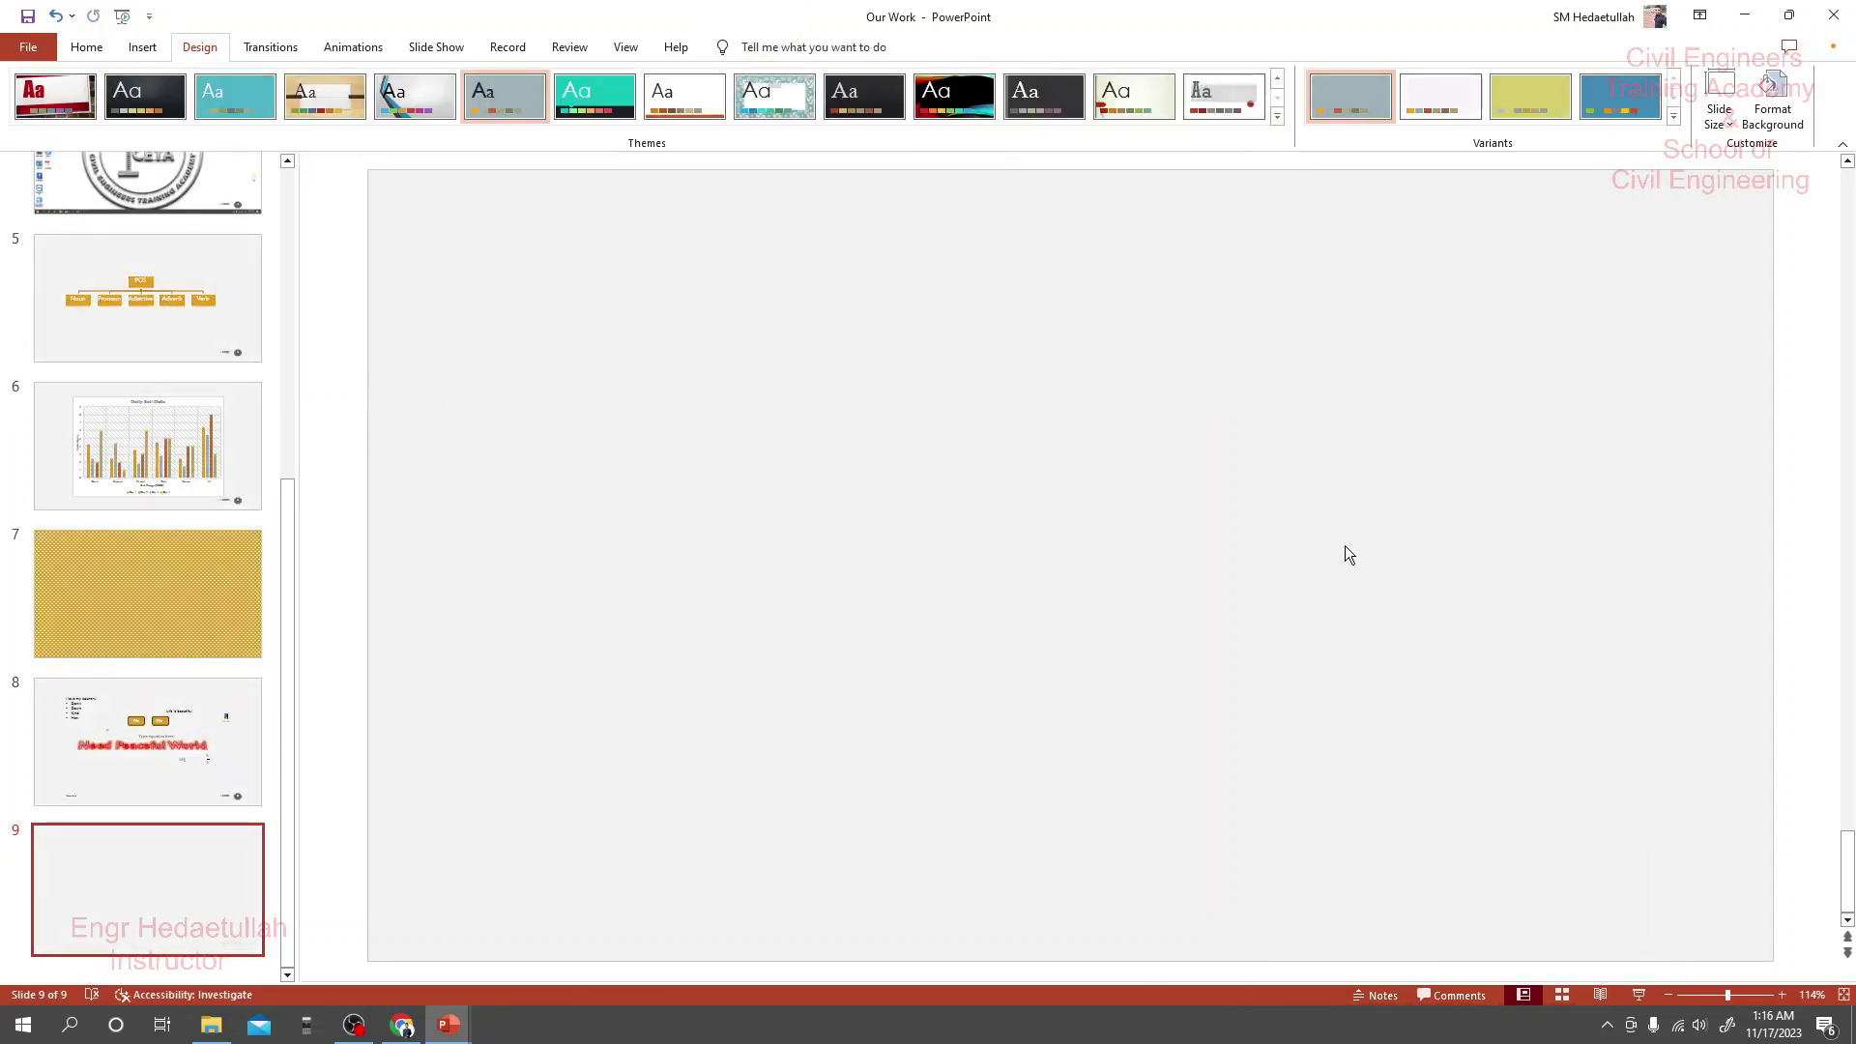
Step: Open the custom slide size settings and move the dialog toward the slide's upper-left corner
{"action": "left_click", "coordinate": [1722, 116]}
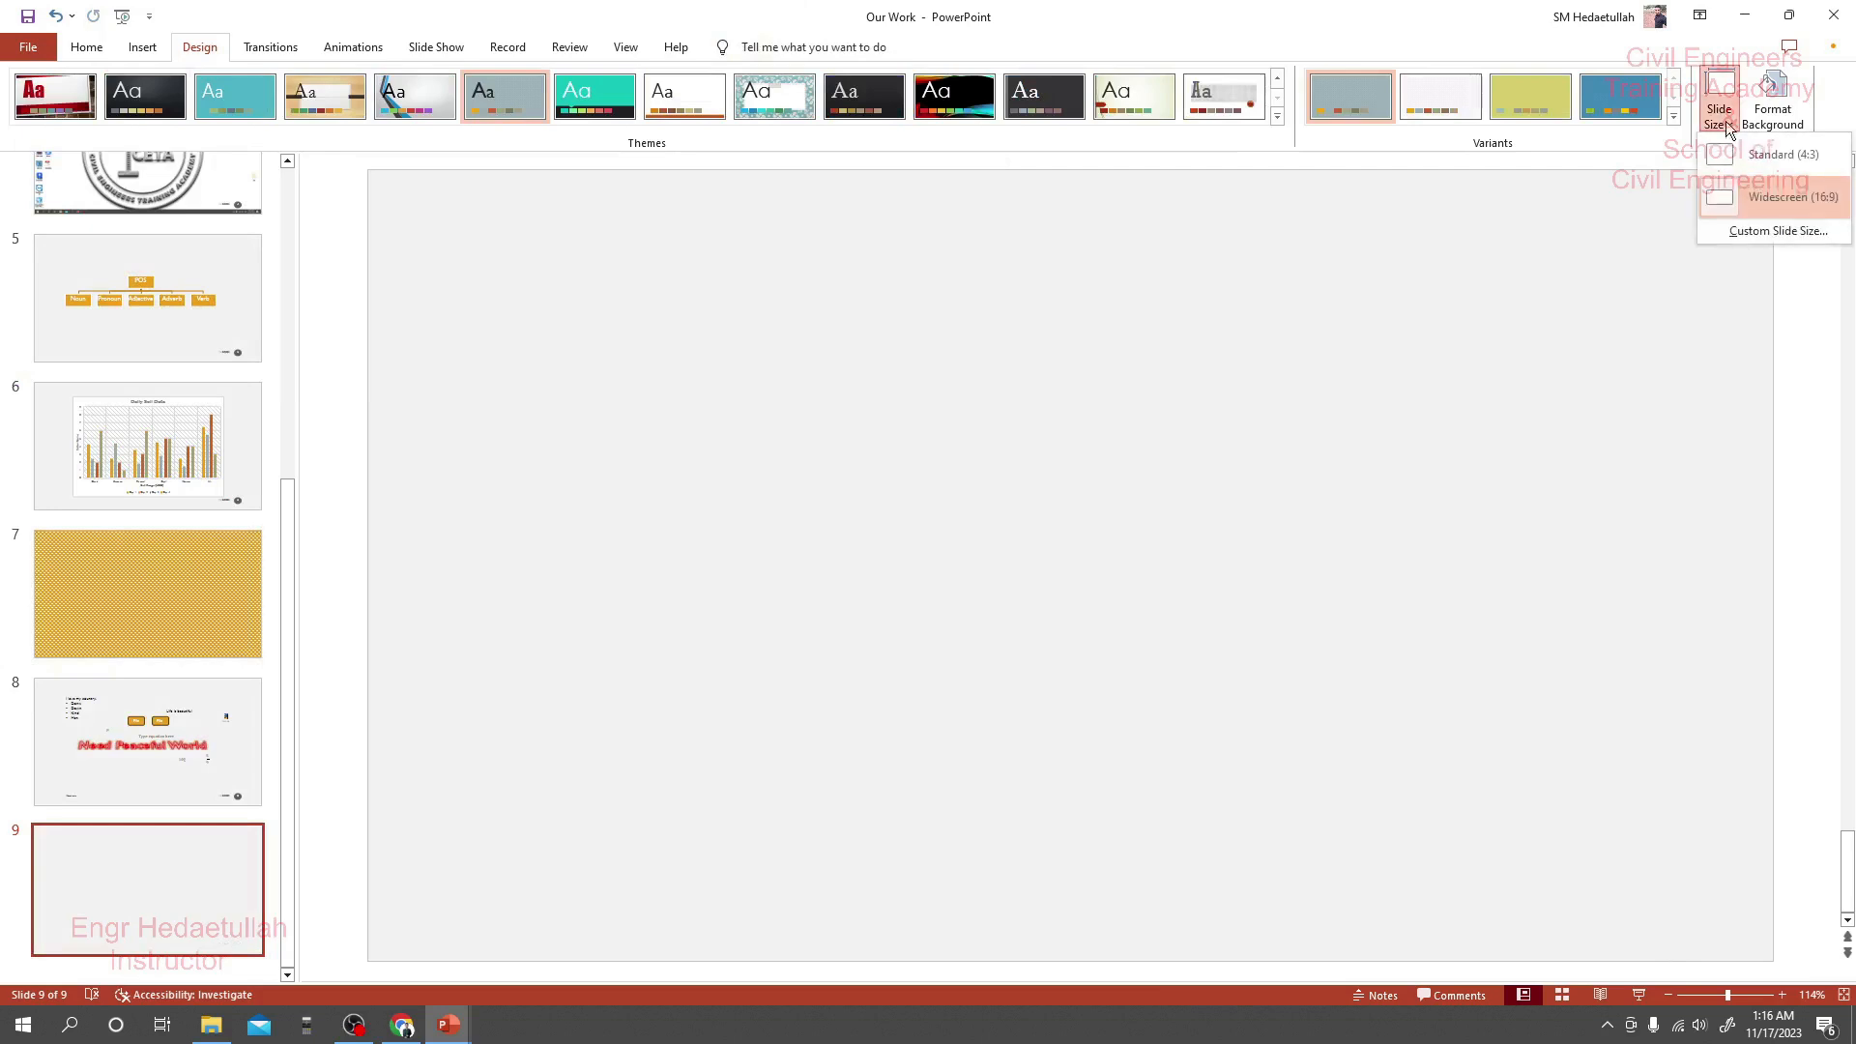
{"action": "left_click", "coordinate": [1773, 233]}
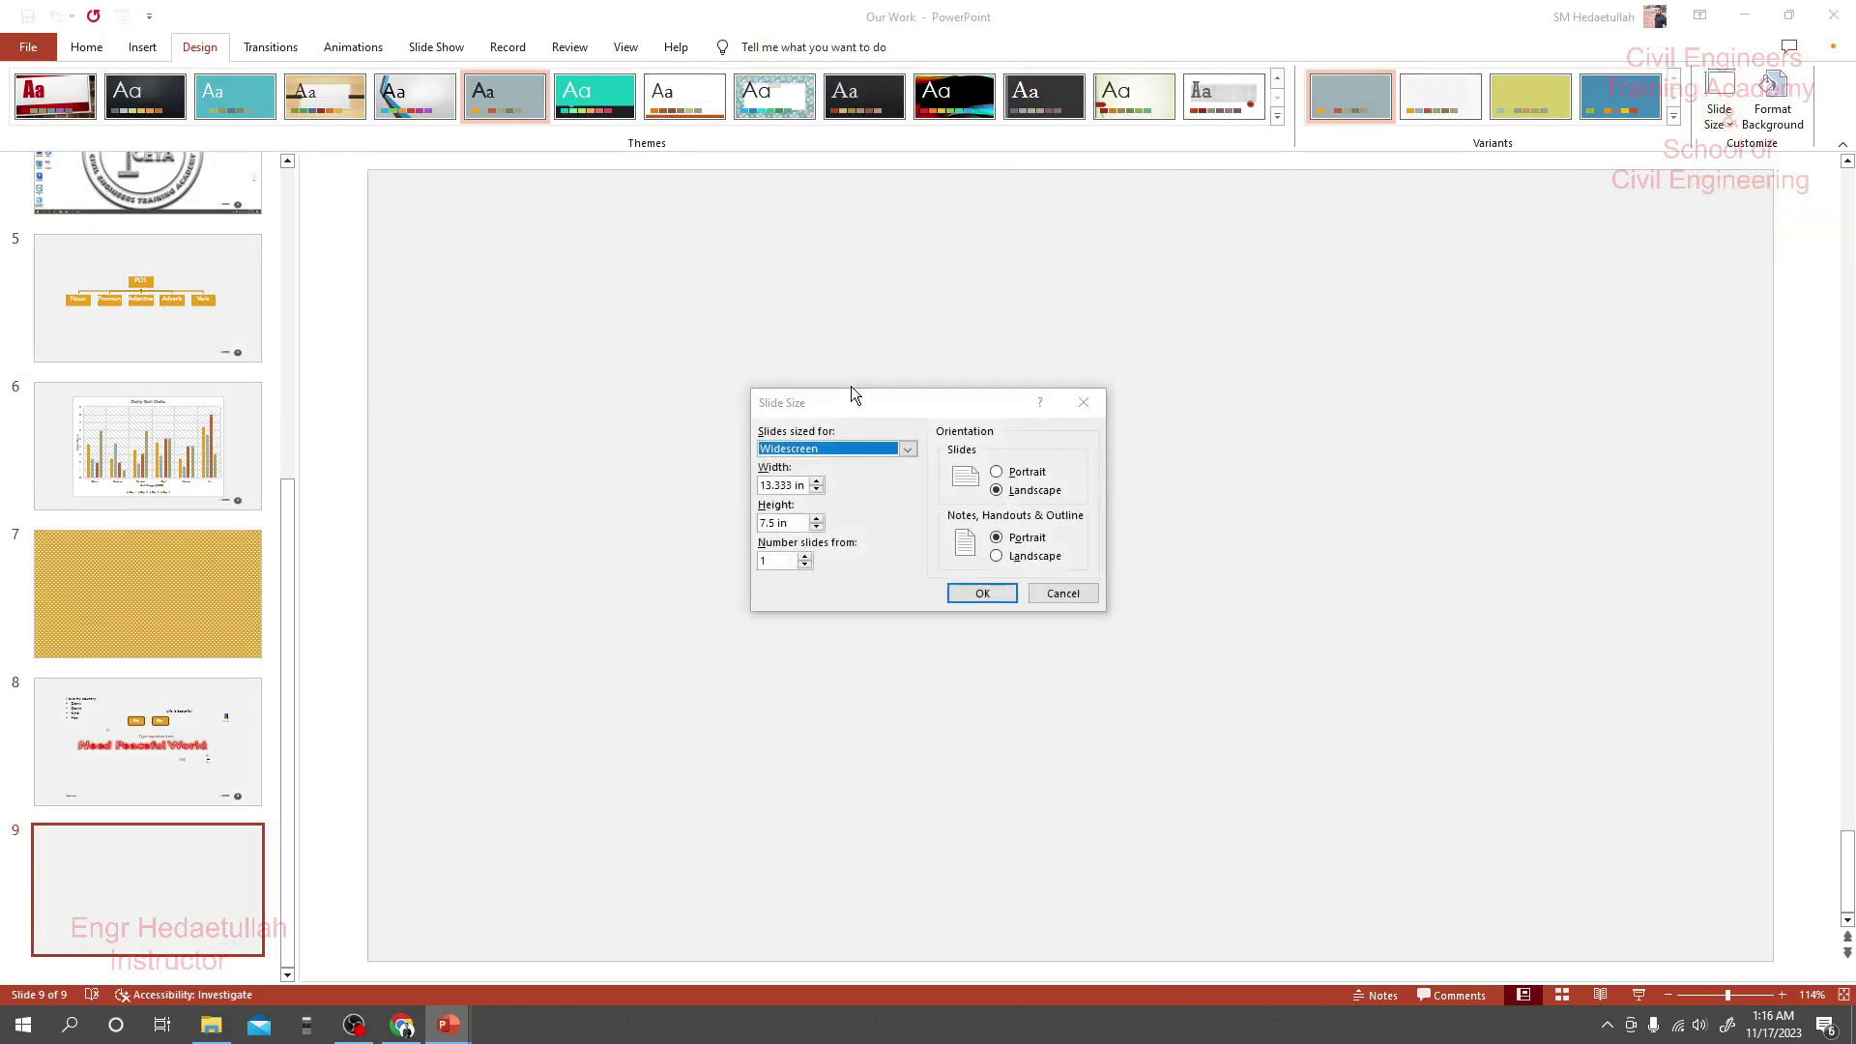
{"action": "left_click_drag", "start_coordinate": [851, 402], "coordinate": [597, 300]}
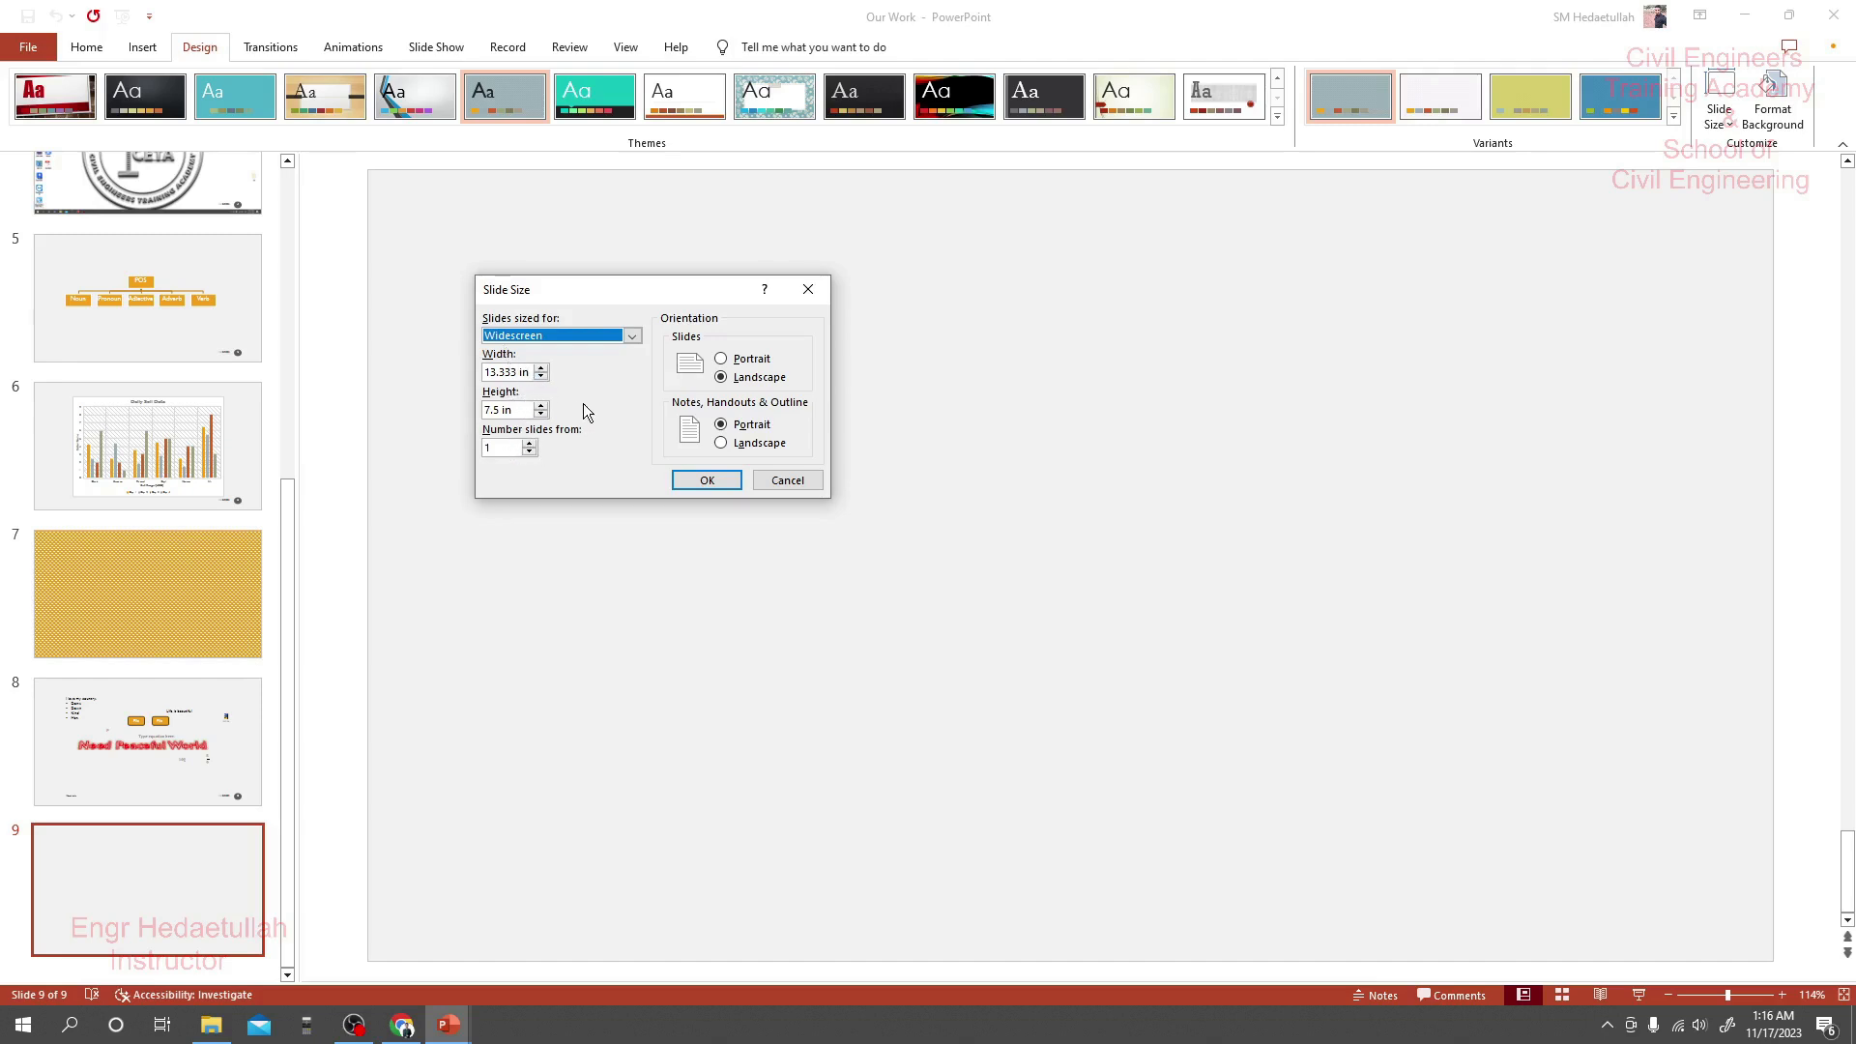
Step: Try the Custom and Letter Paper (8.5x11 in) presets for the slide size
{"action": "left_click", "coordinate": [633, 337]}
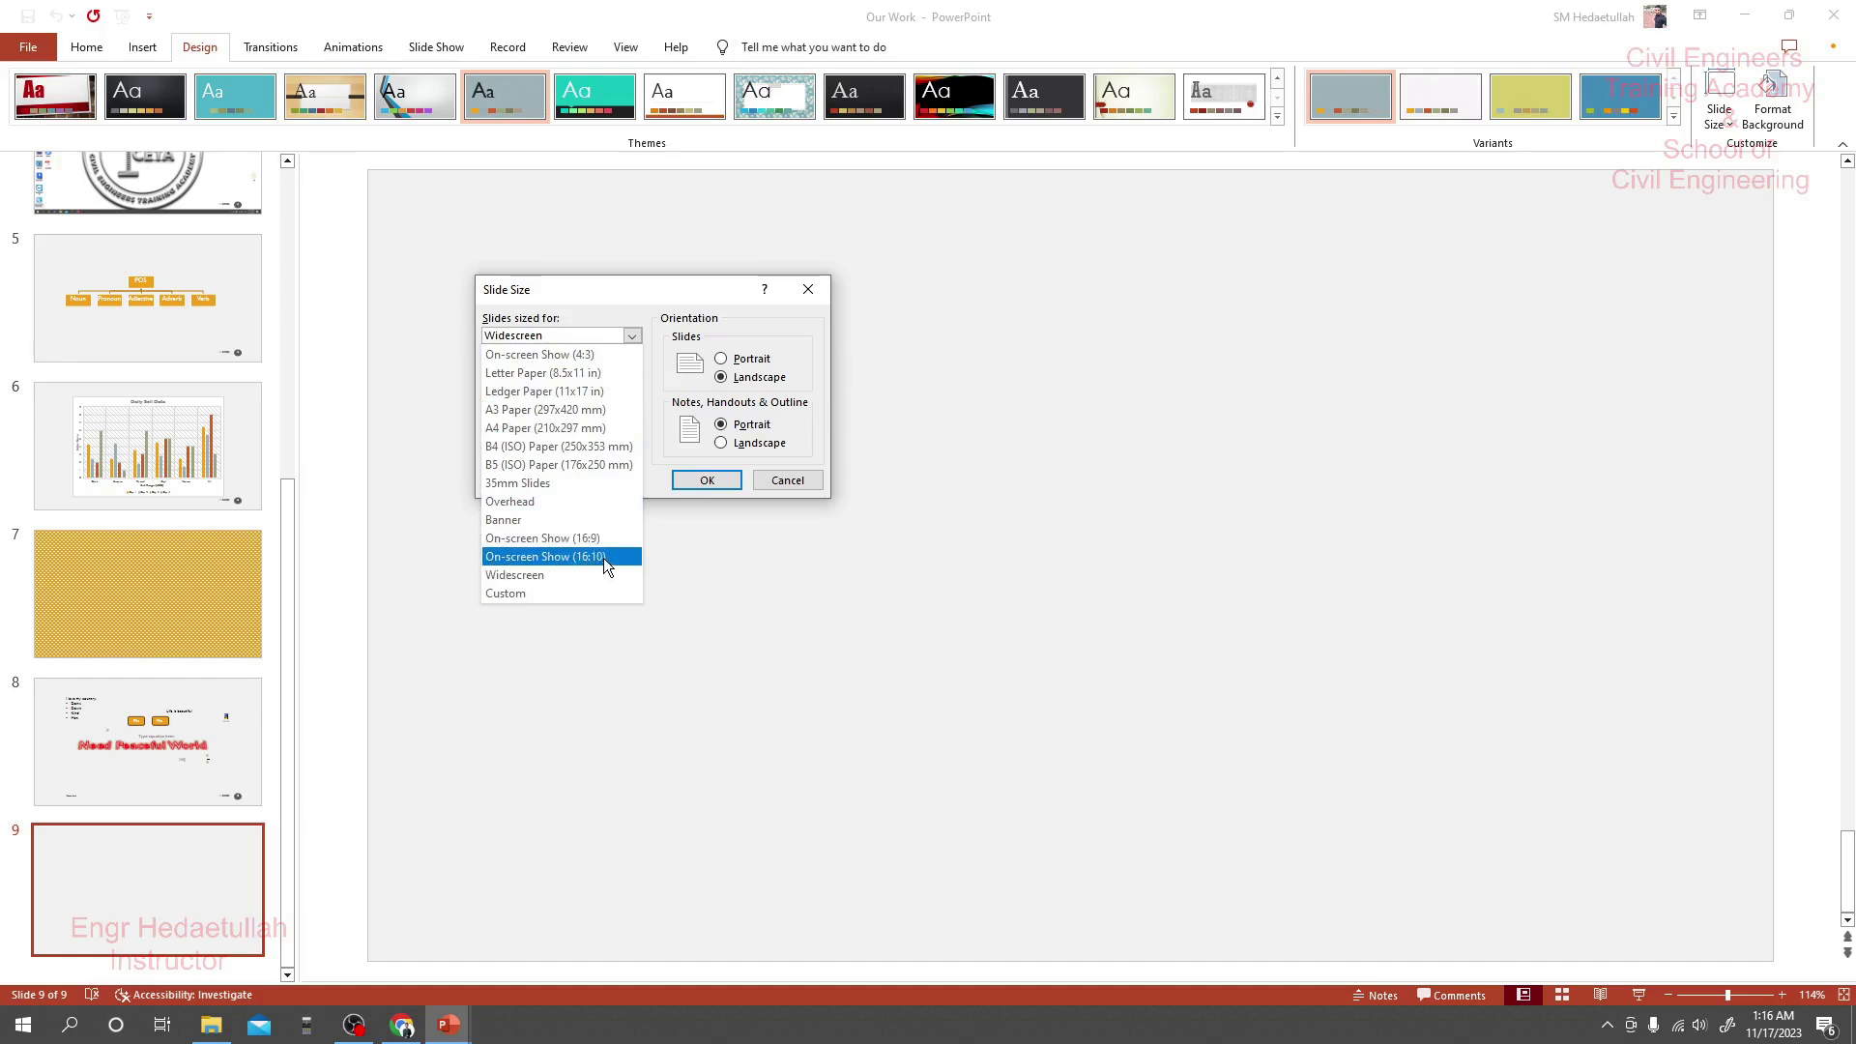
{"action": "left_click", "coordinate": [553, 596]}
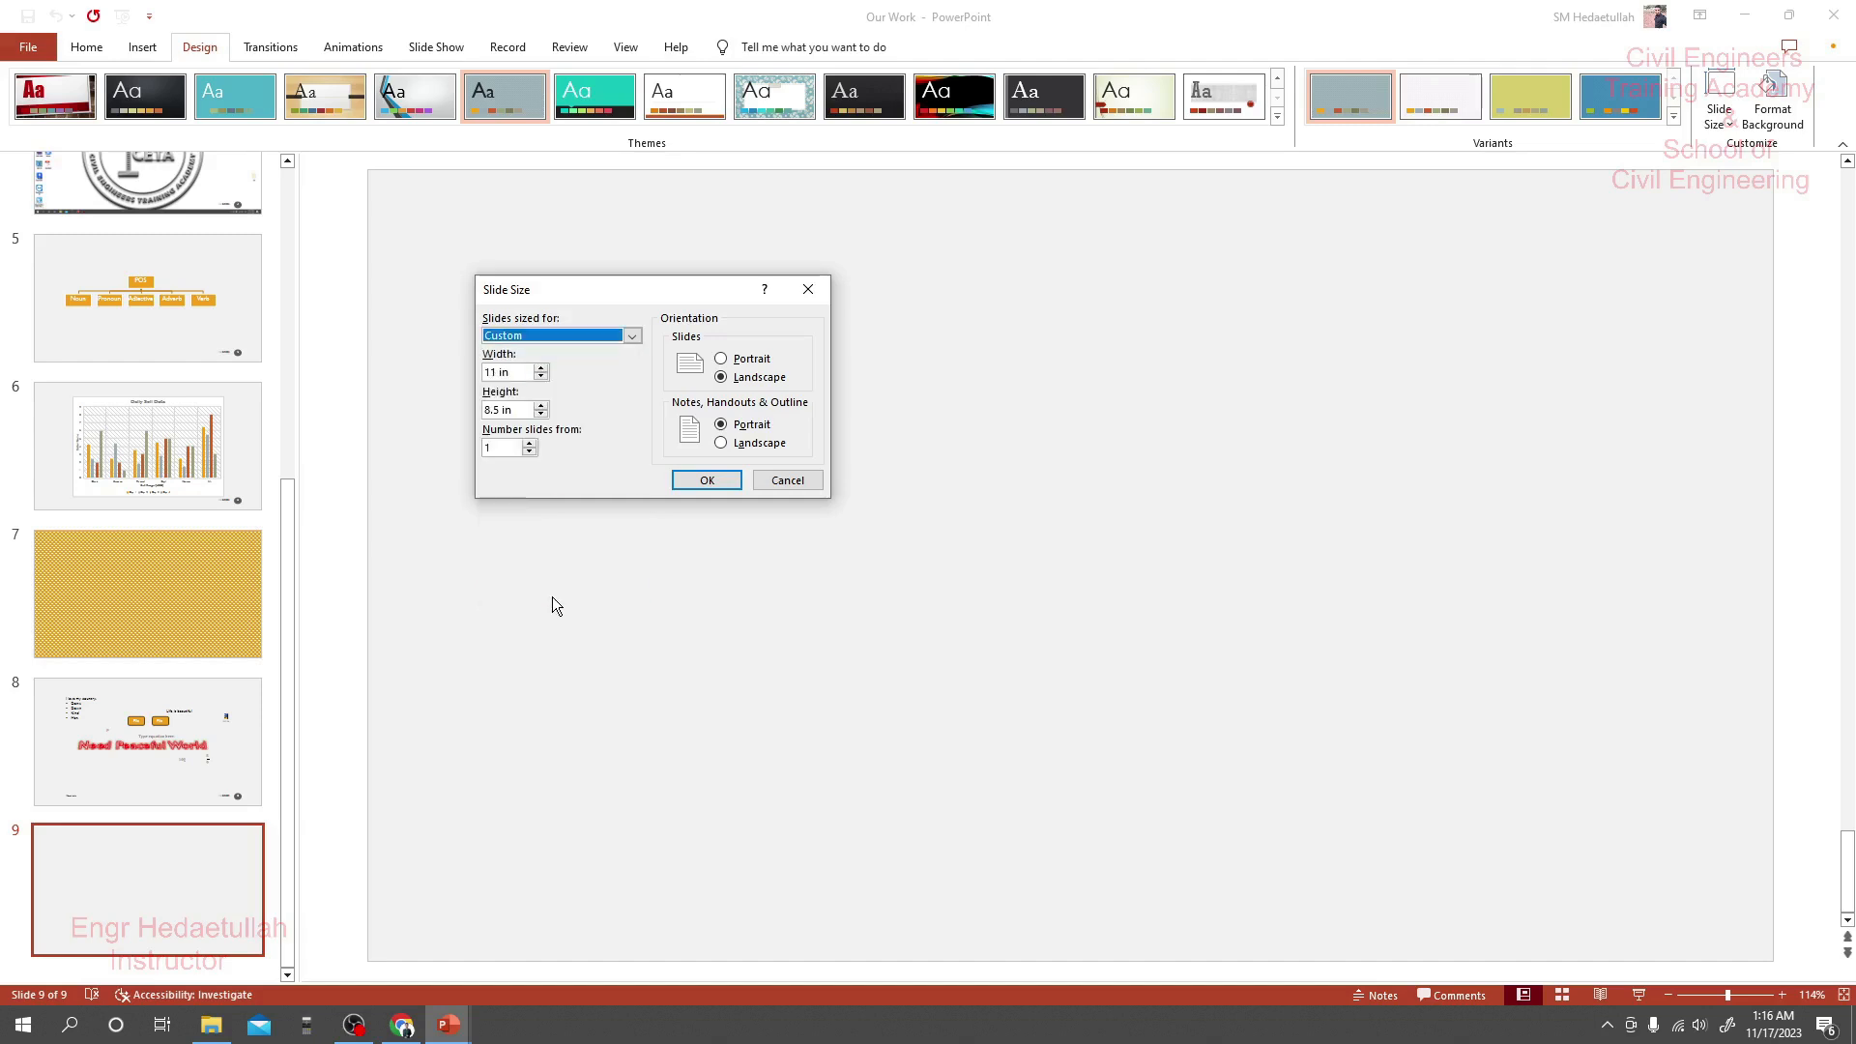
{"action": "left_click", "coordinate": [518, 372]}
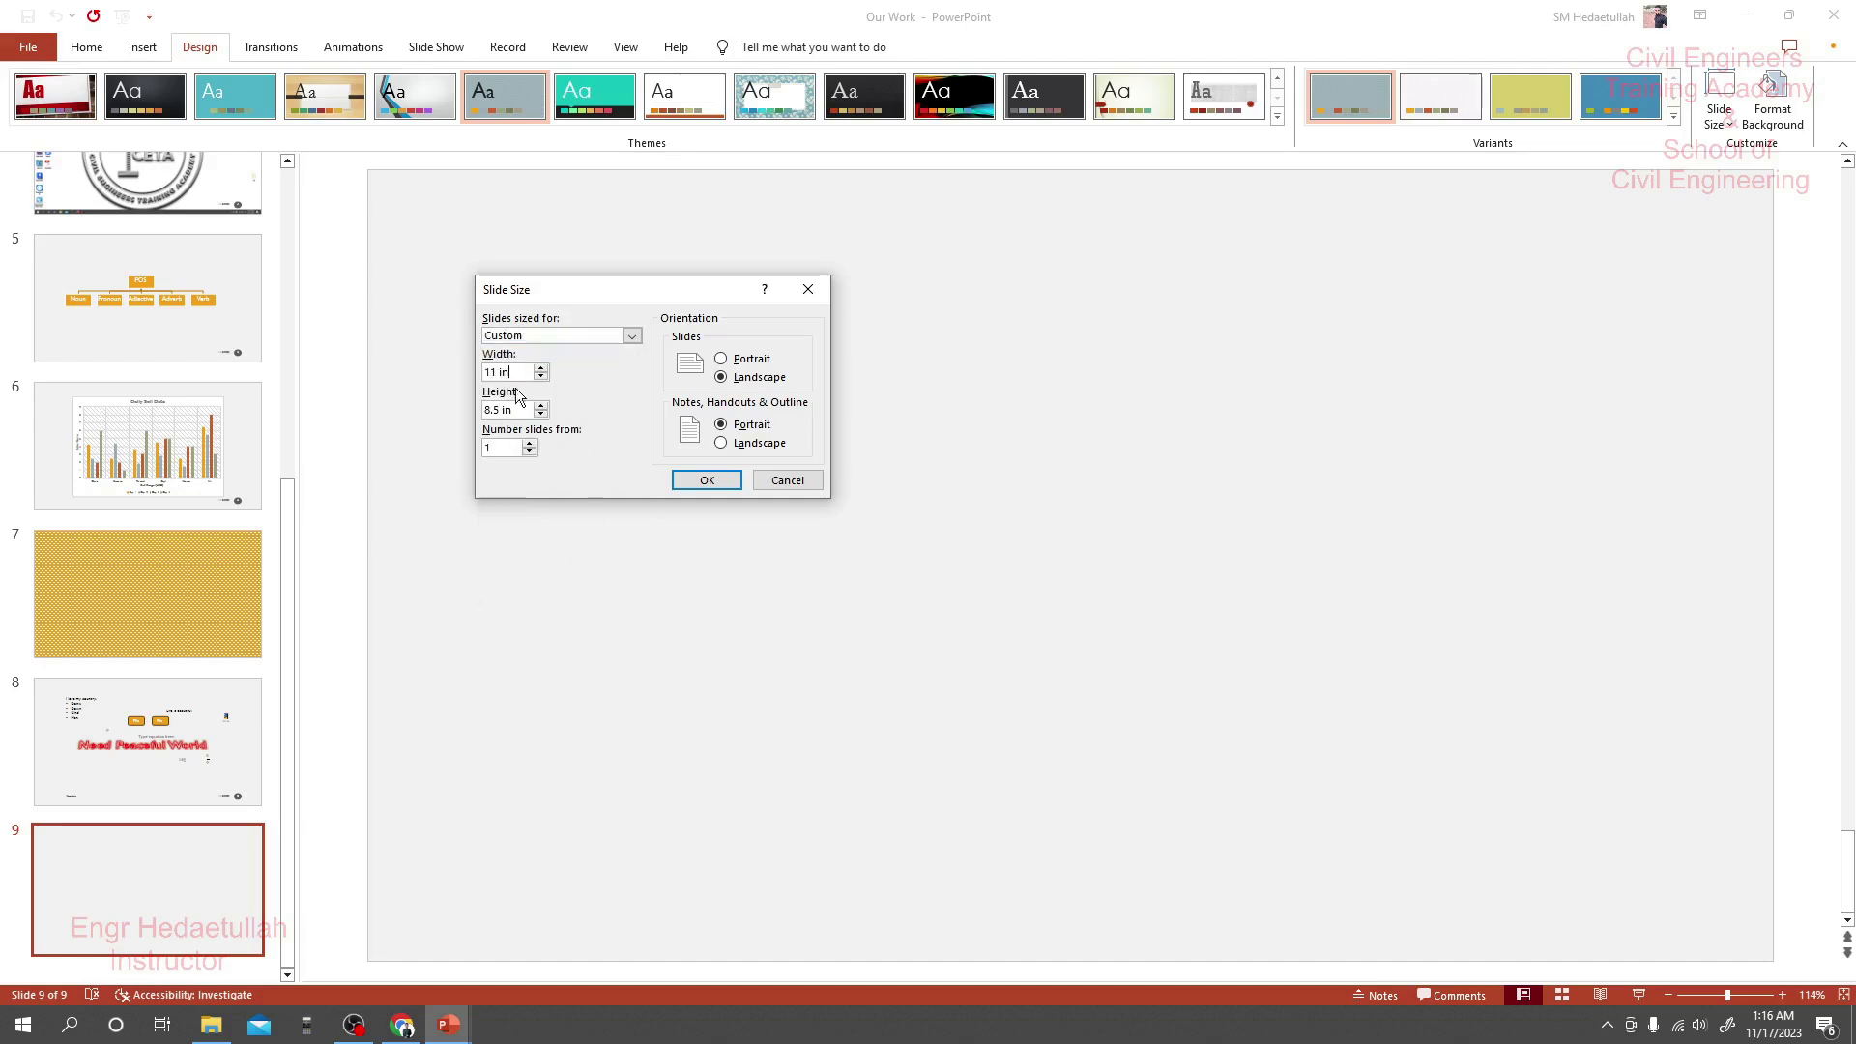
{"action": "left_click", "coordinate": [633, 336]}
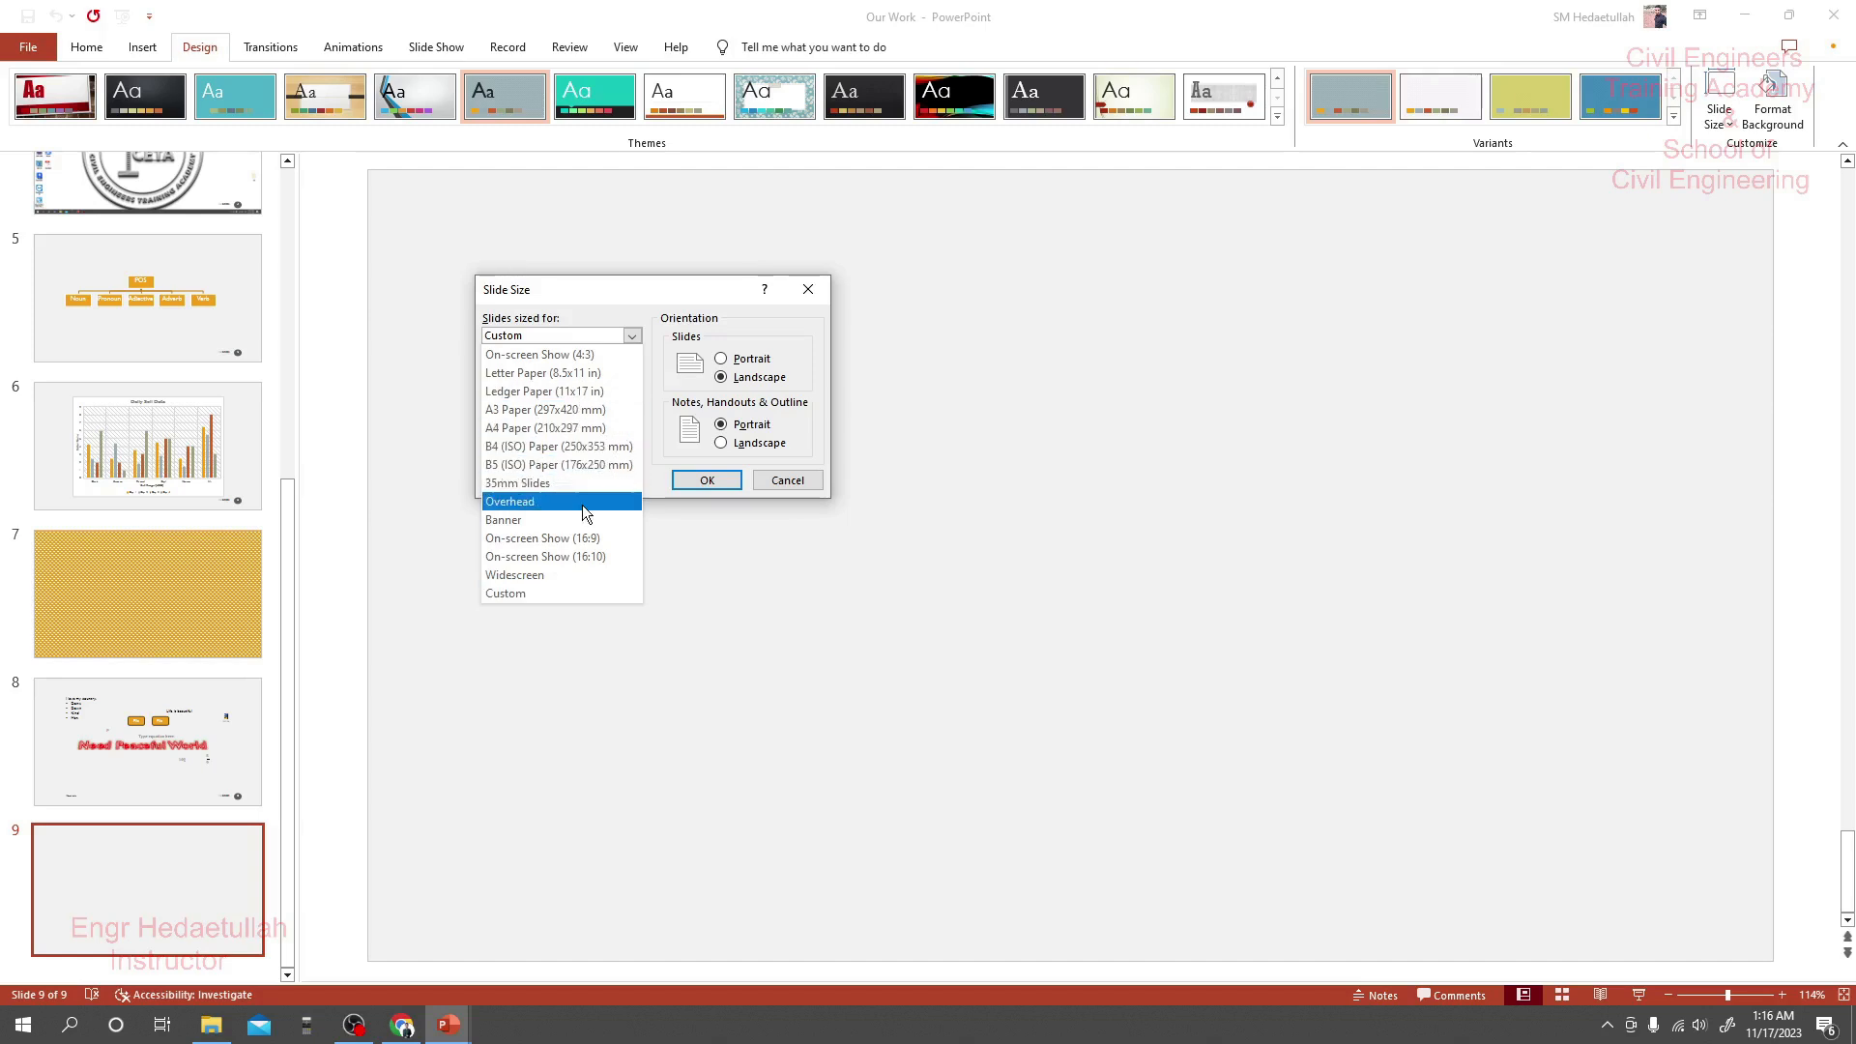
{"action": "left_click", "coordinate": [559, 375]}
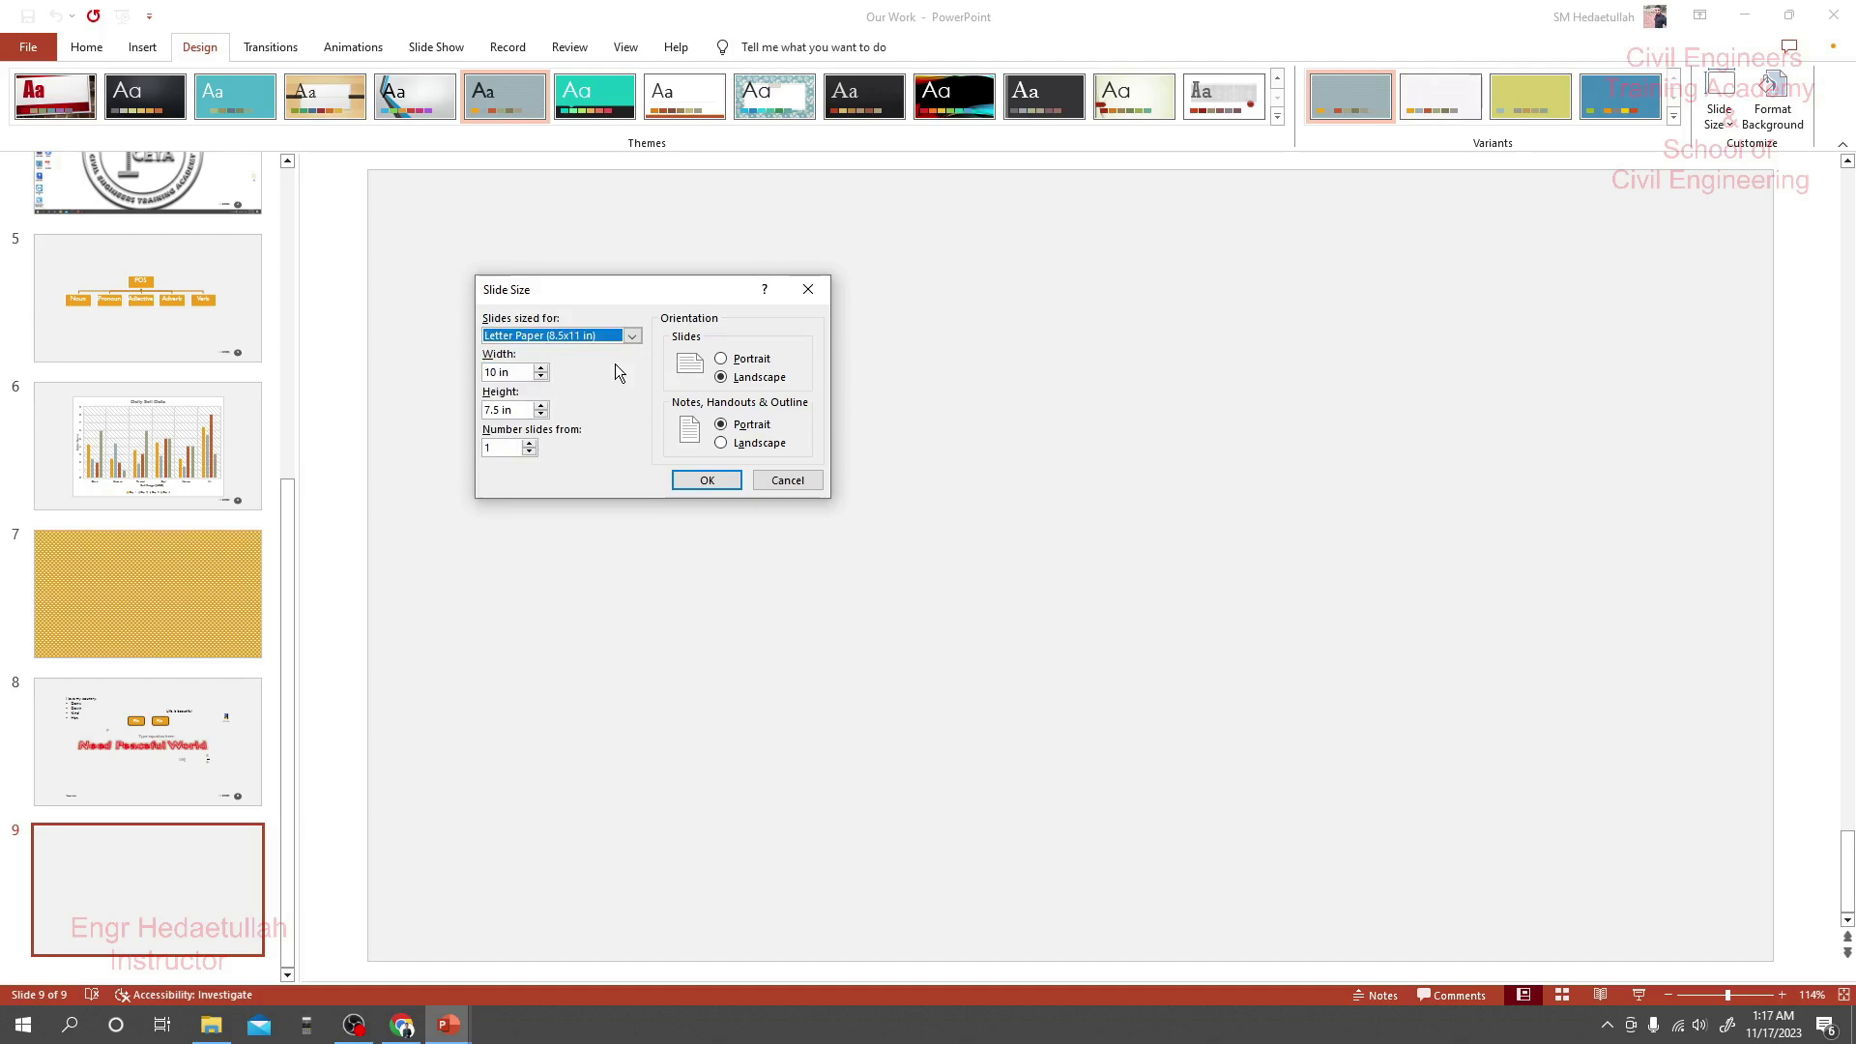
Step: Size the slides for A4 Paper (210x297 mm) and apply the new slide size
{"action": "left_click", "coordinate": [630, 337]}
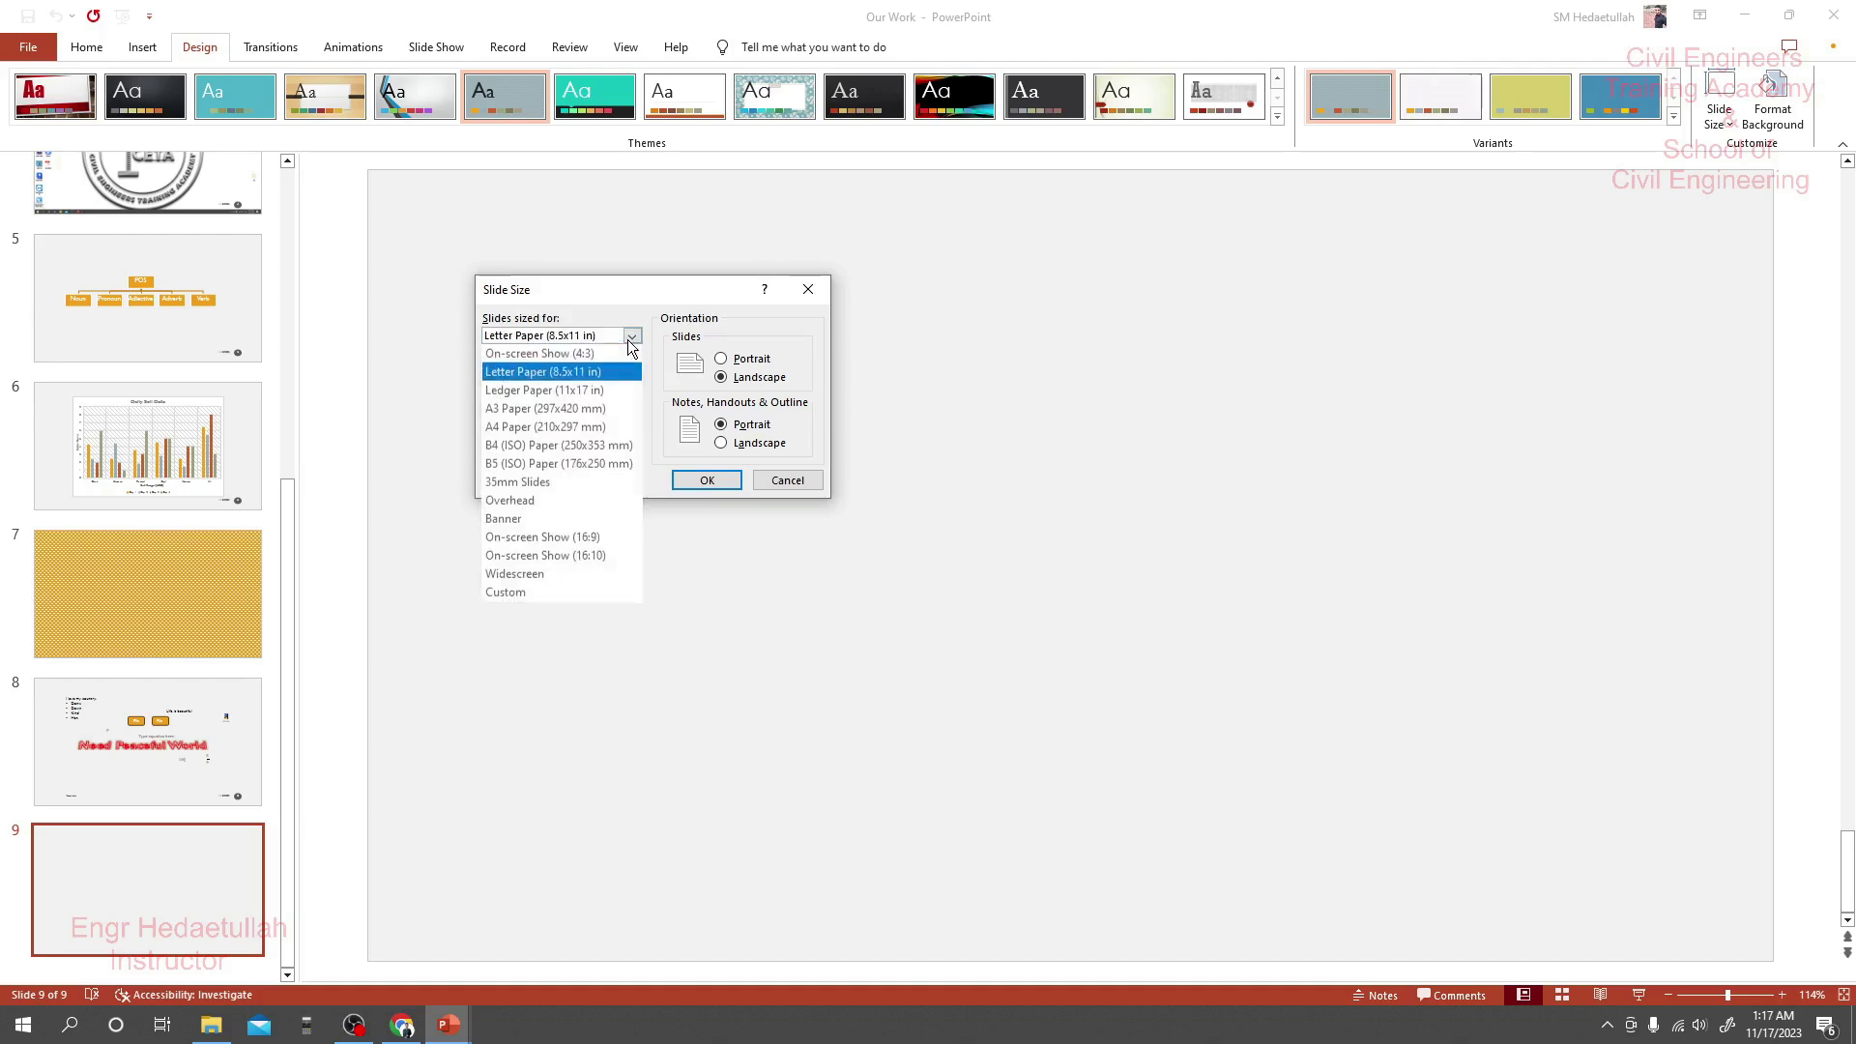
{"action": "left_click", "coordinate": [579, 427]}
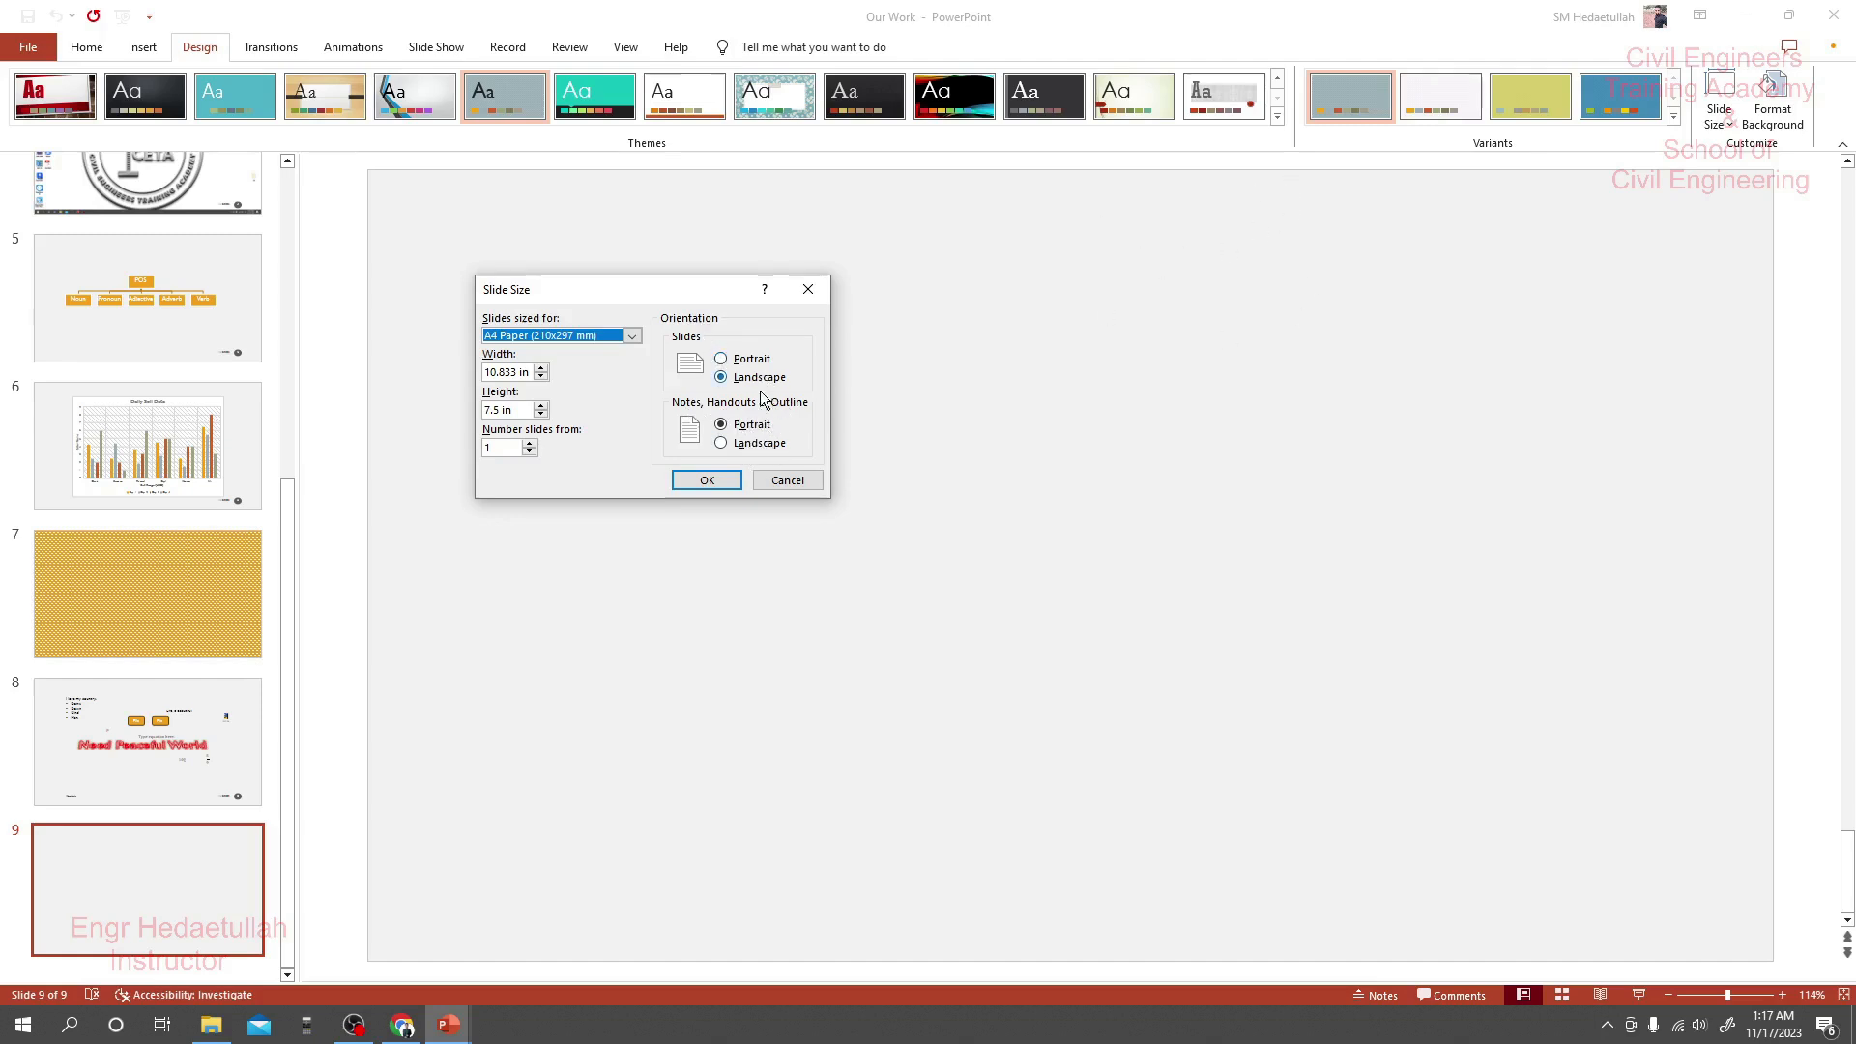
{"action": "left_click", "coordinate": [713, 480]}
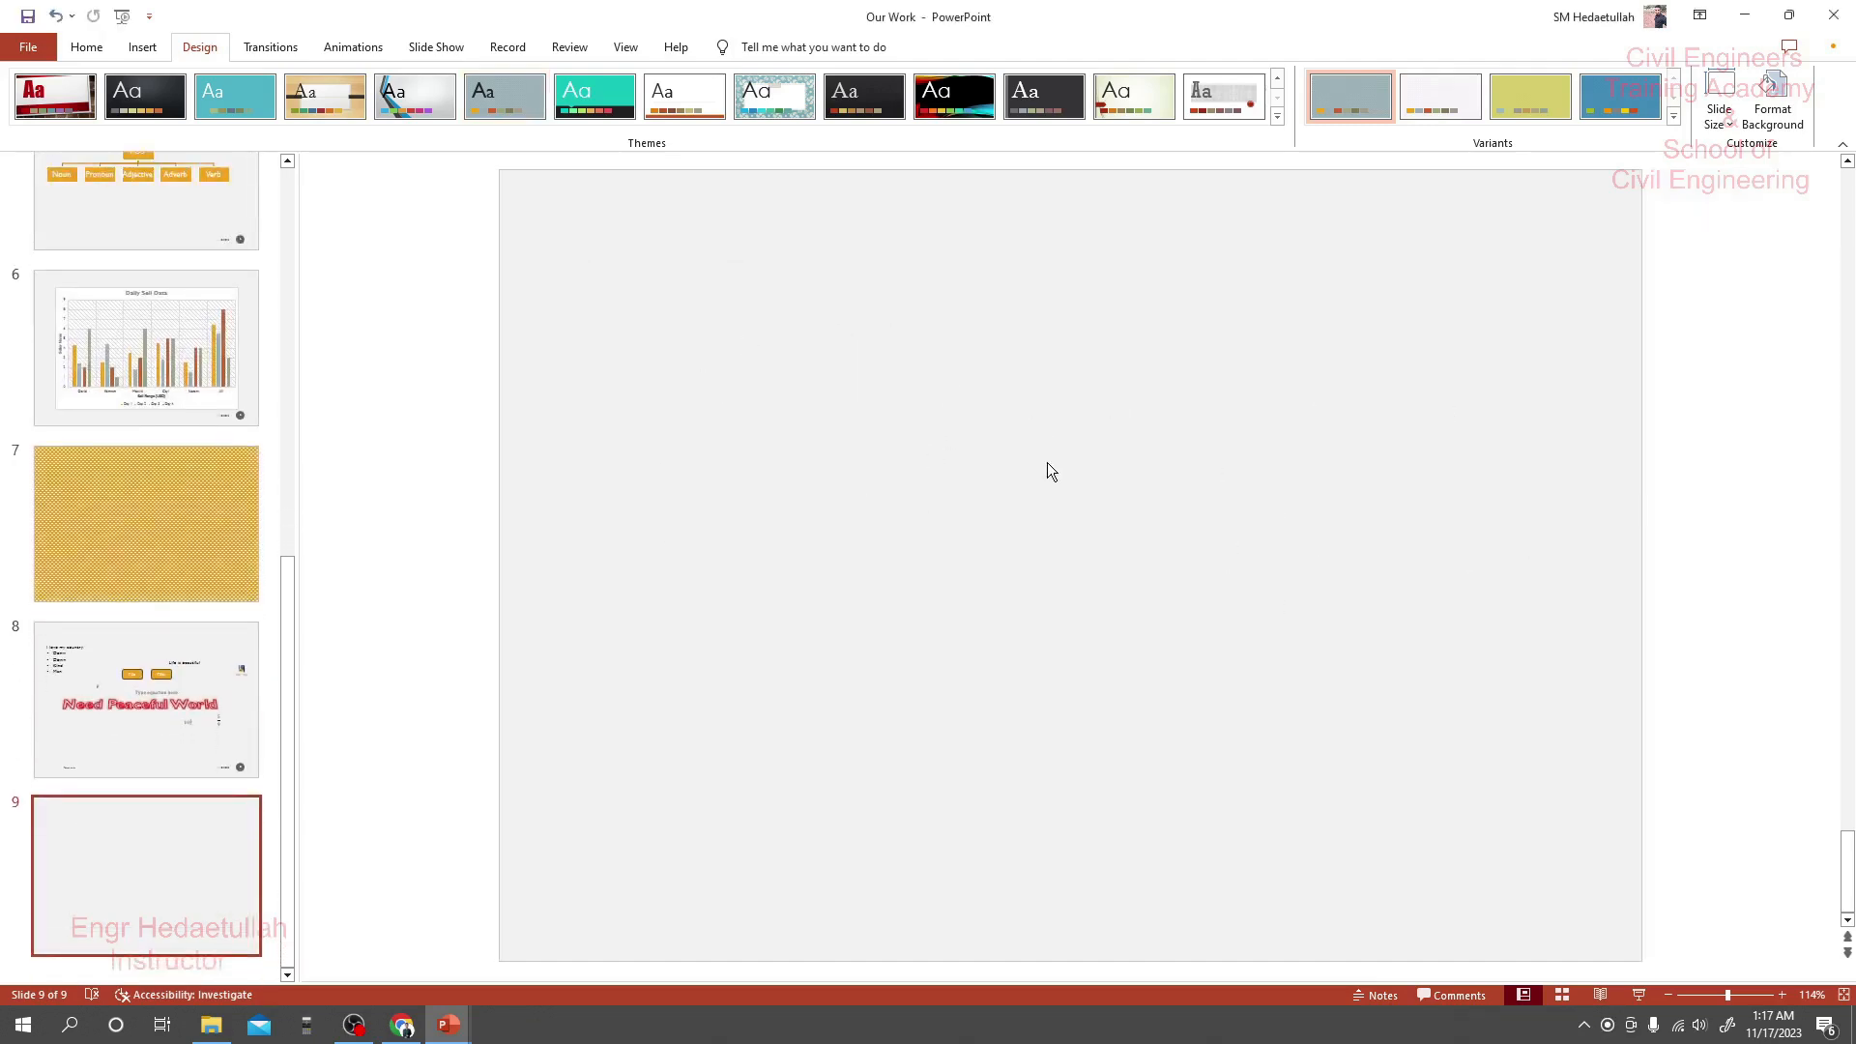
Step: Apply the blue variant of the theme and change its color scheme to Blue Warm
{"action": "scroll", "coordinate": [1048, 470], "scroll_direction": "down", "scroll_amount": 1}
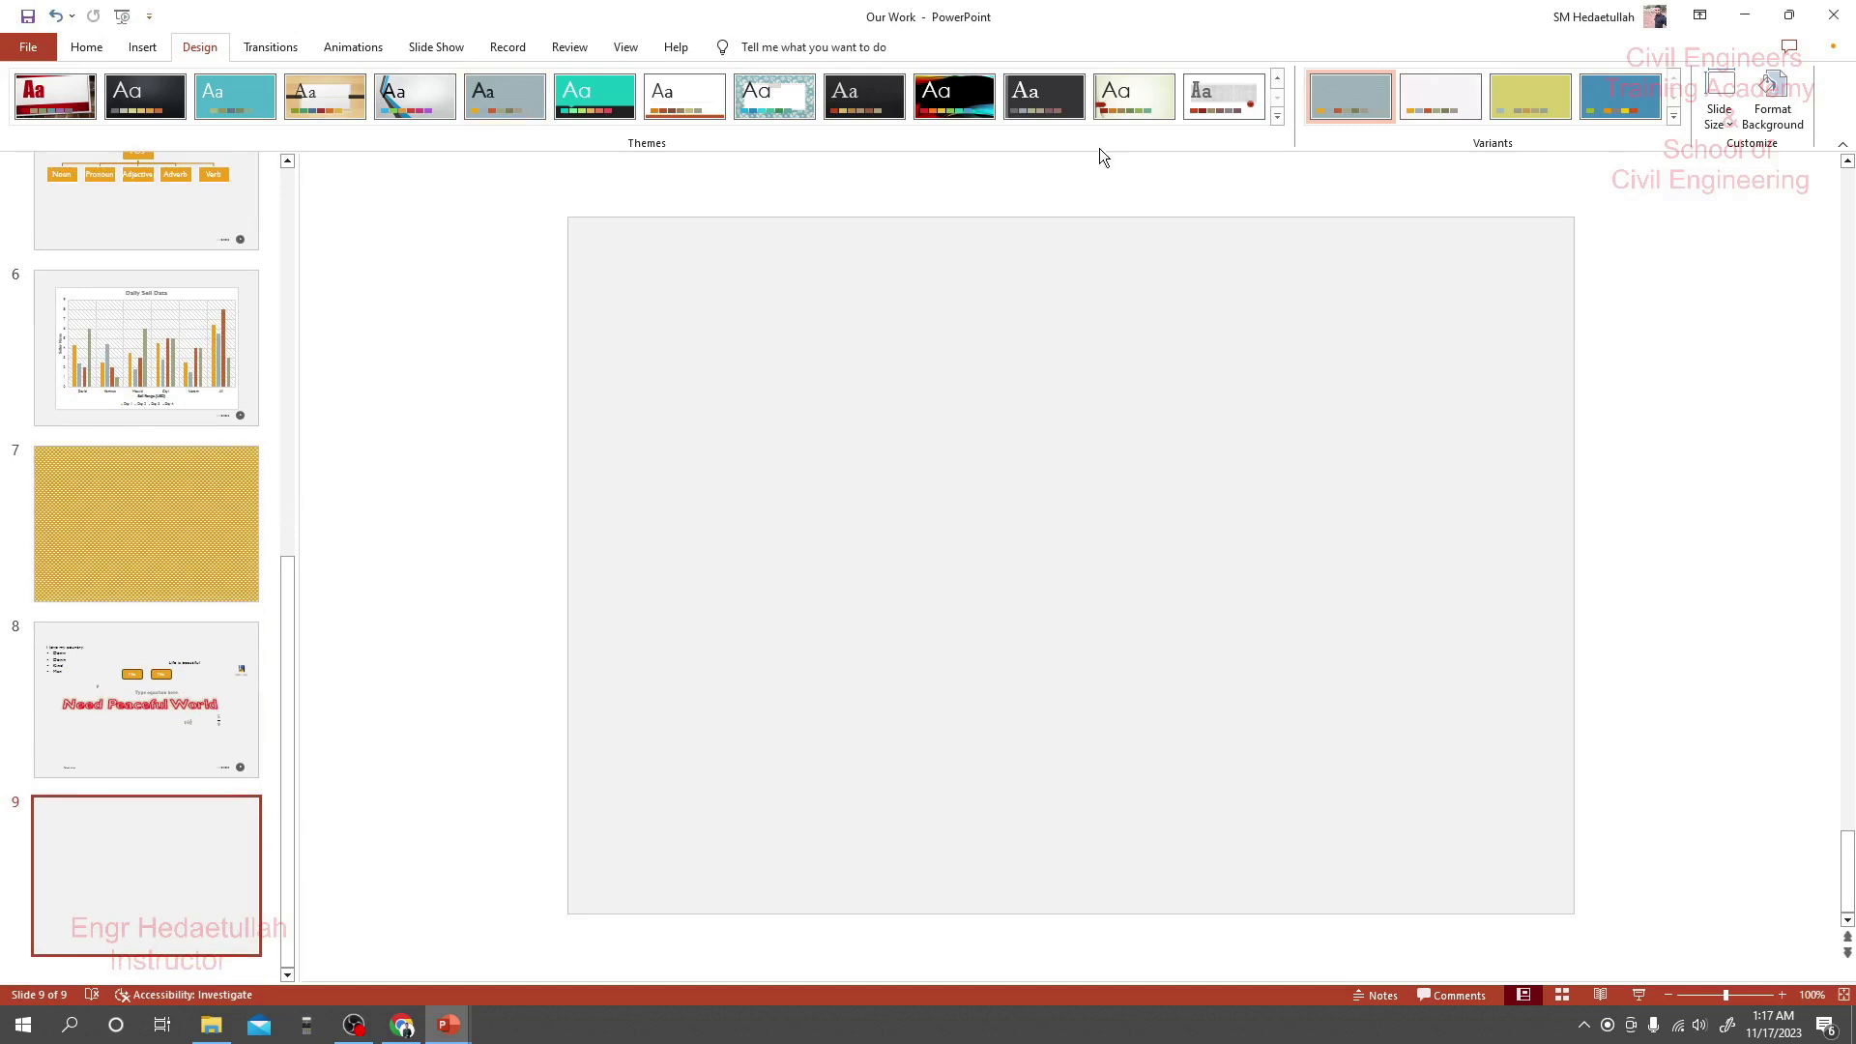
{"action": "left_click", "coordinate": [1601, 103]}
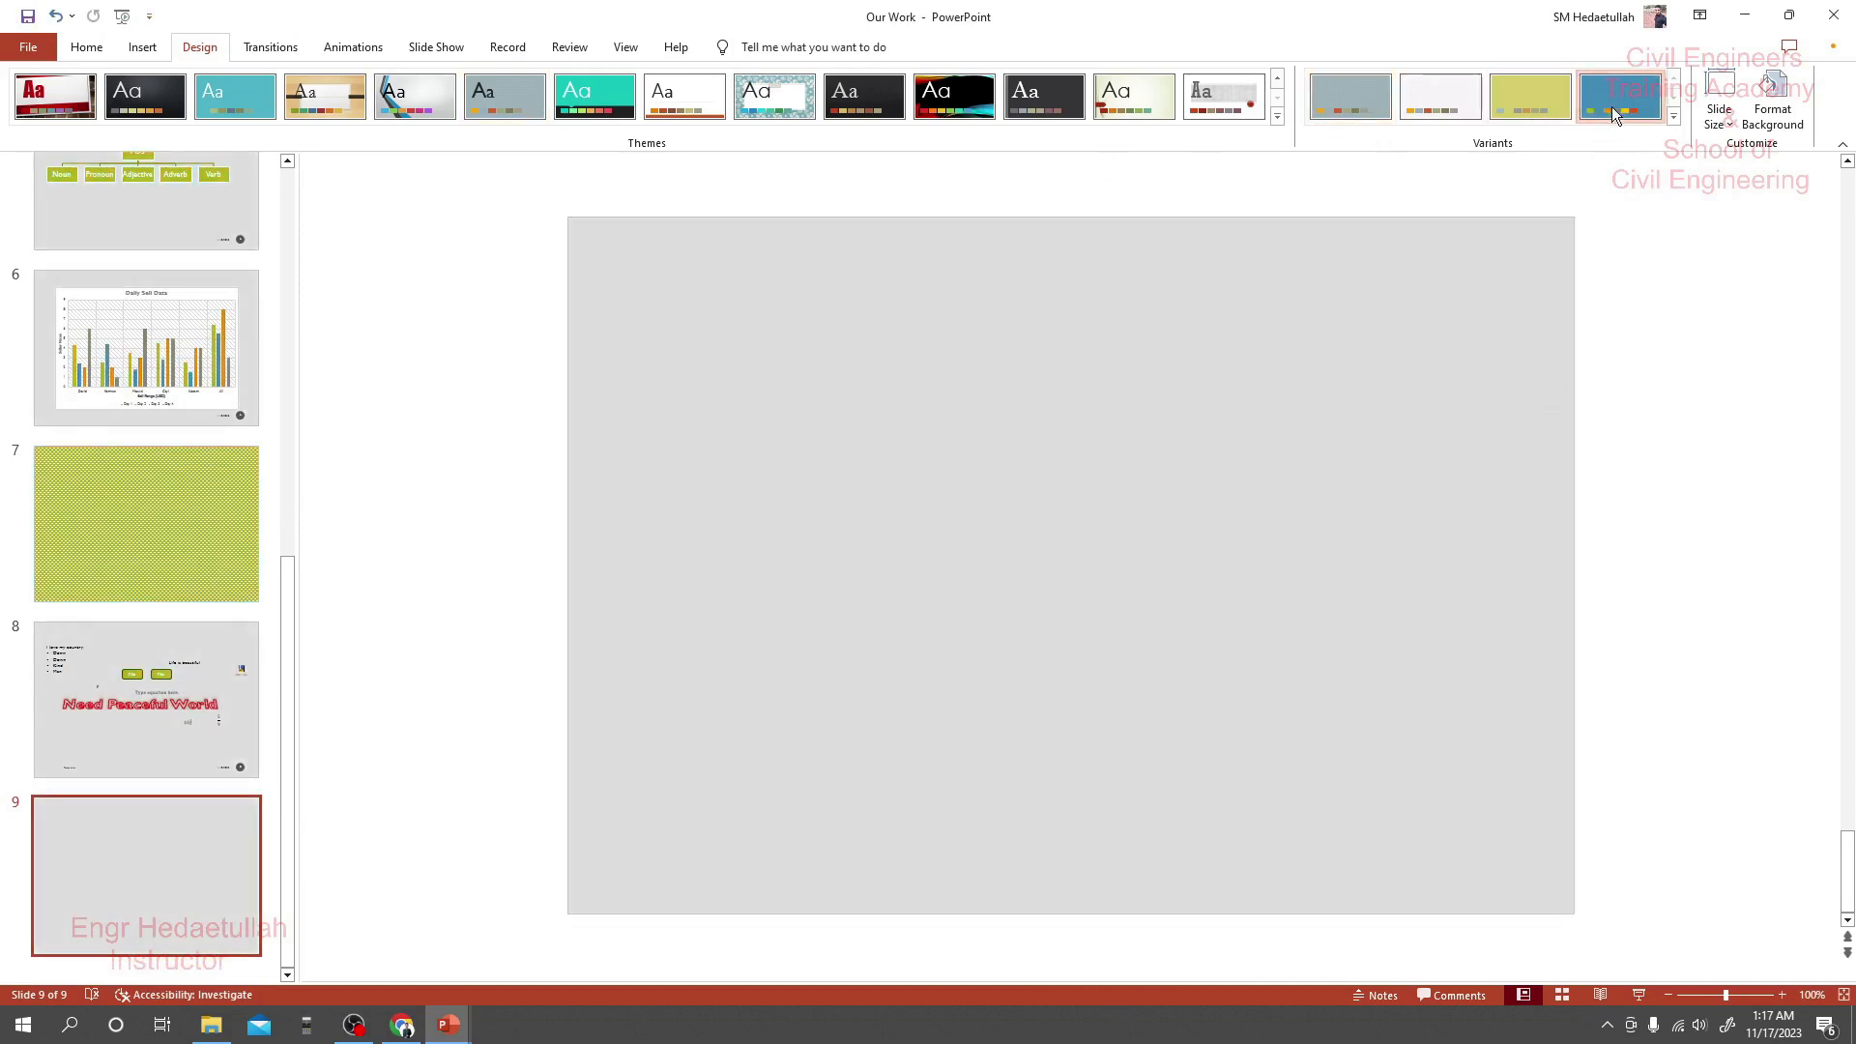
{"action": "left_click", "coordinate": [1674, 117]}
{"action": "mouse_move", "coordinate": [1392, 181]}
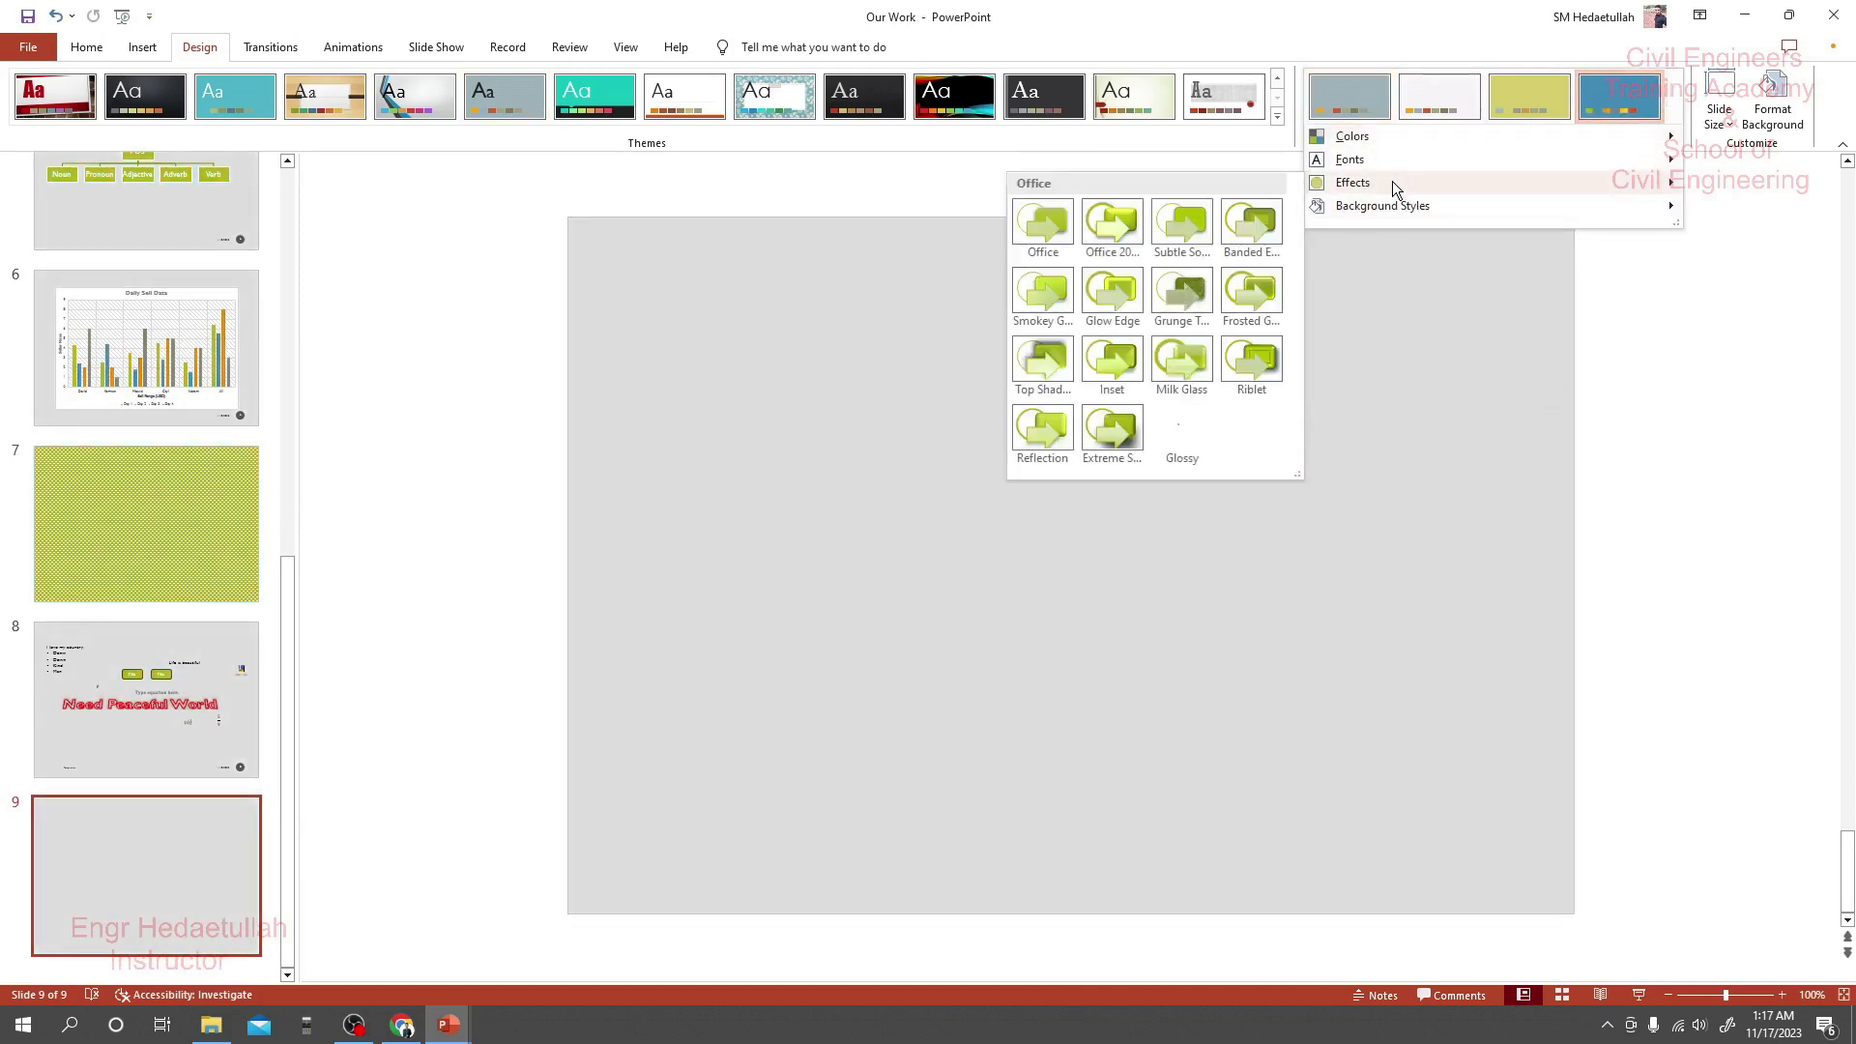
{"action": "mouse_move", "coordinate": [1373, 141]}
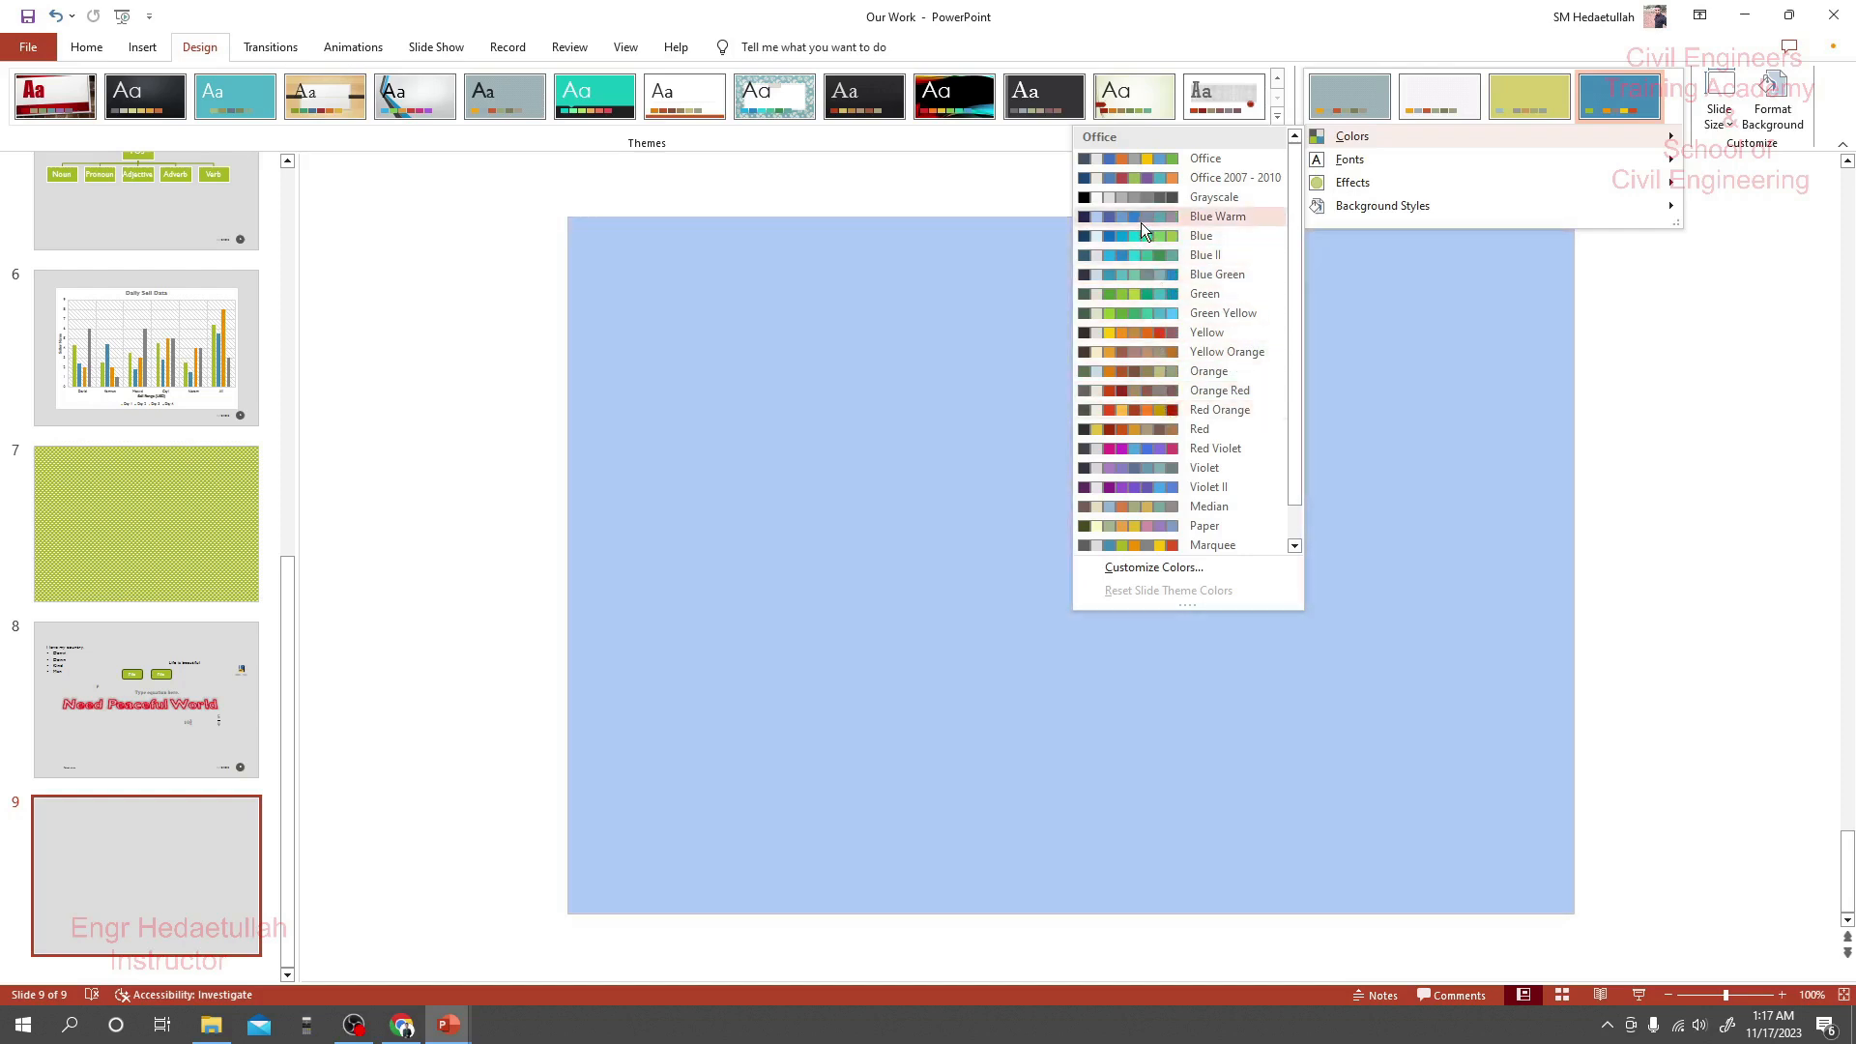
{"action": "left_click", "coordinate": [1141, 222]}
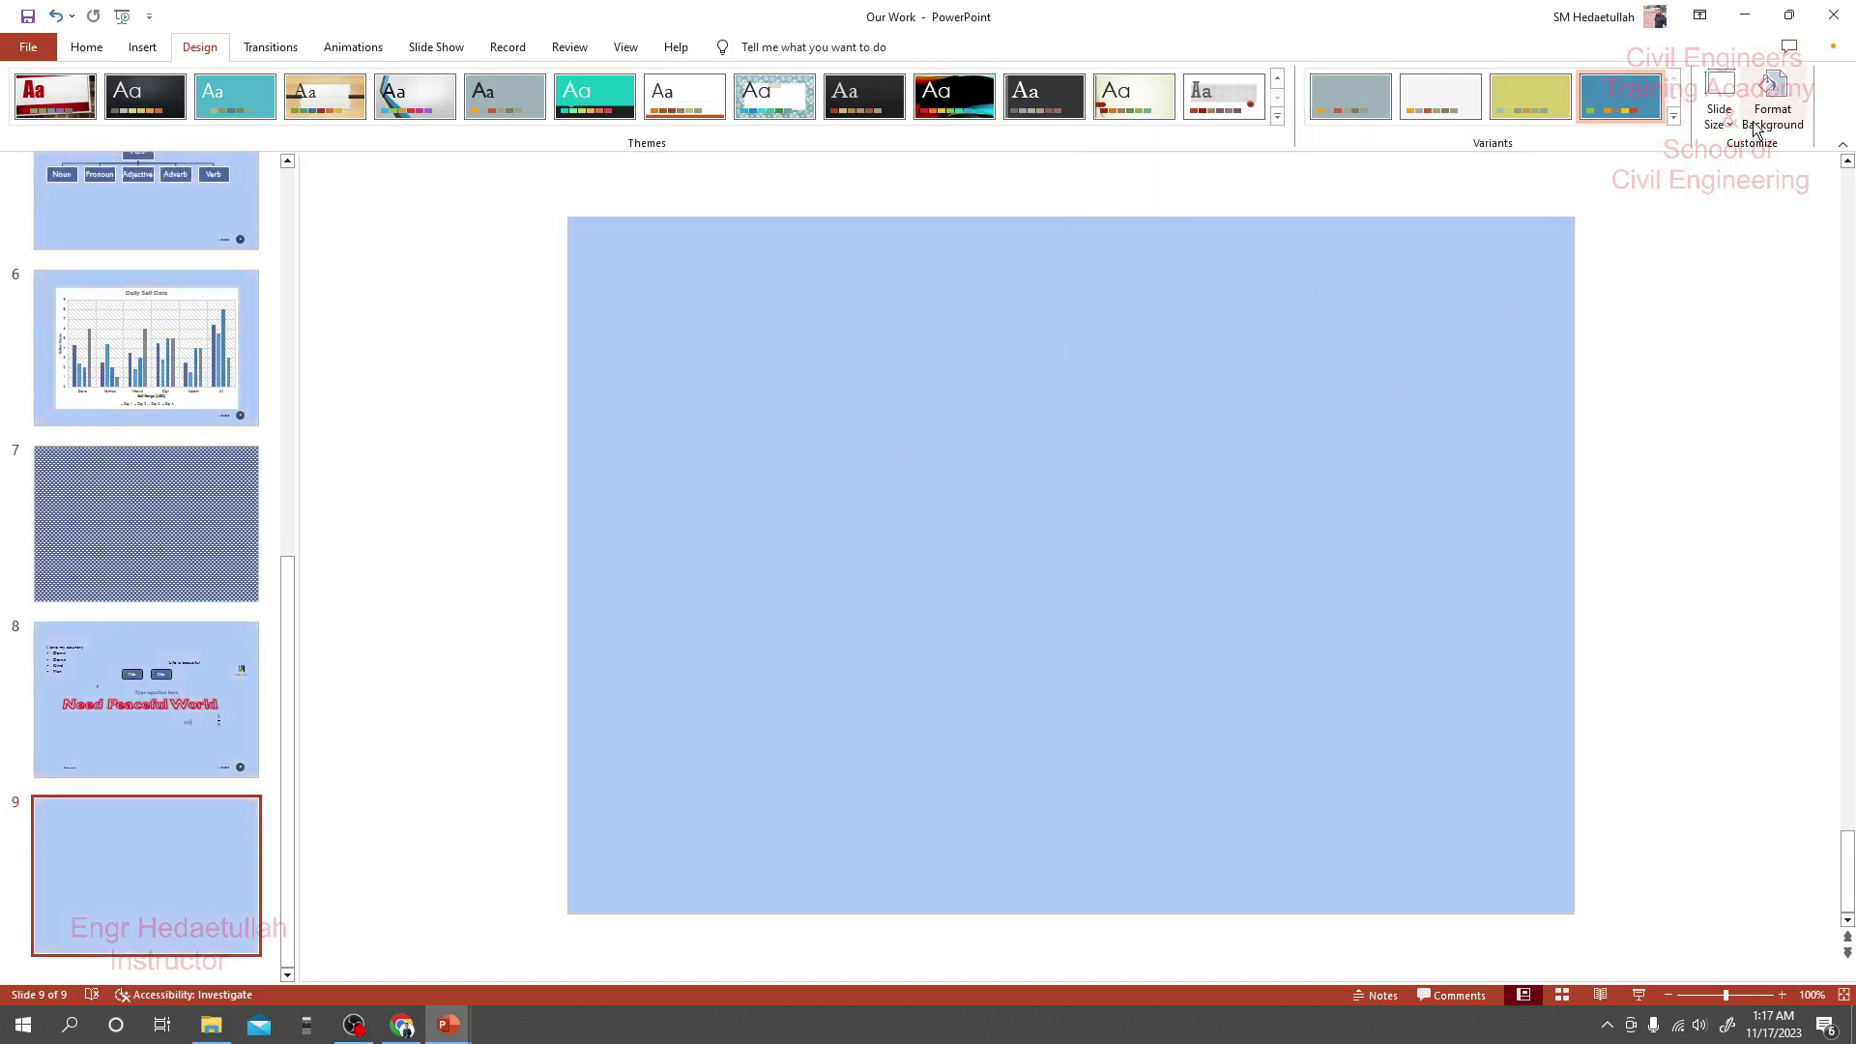
Step: Set the orientation of the A4 slides to Portrait in the custom slide size settings and apply the new size
{"action": "left_click", "coordinate": [1720, 108]}
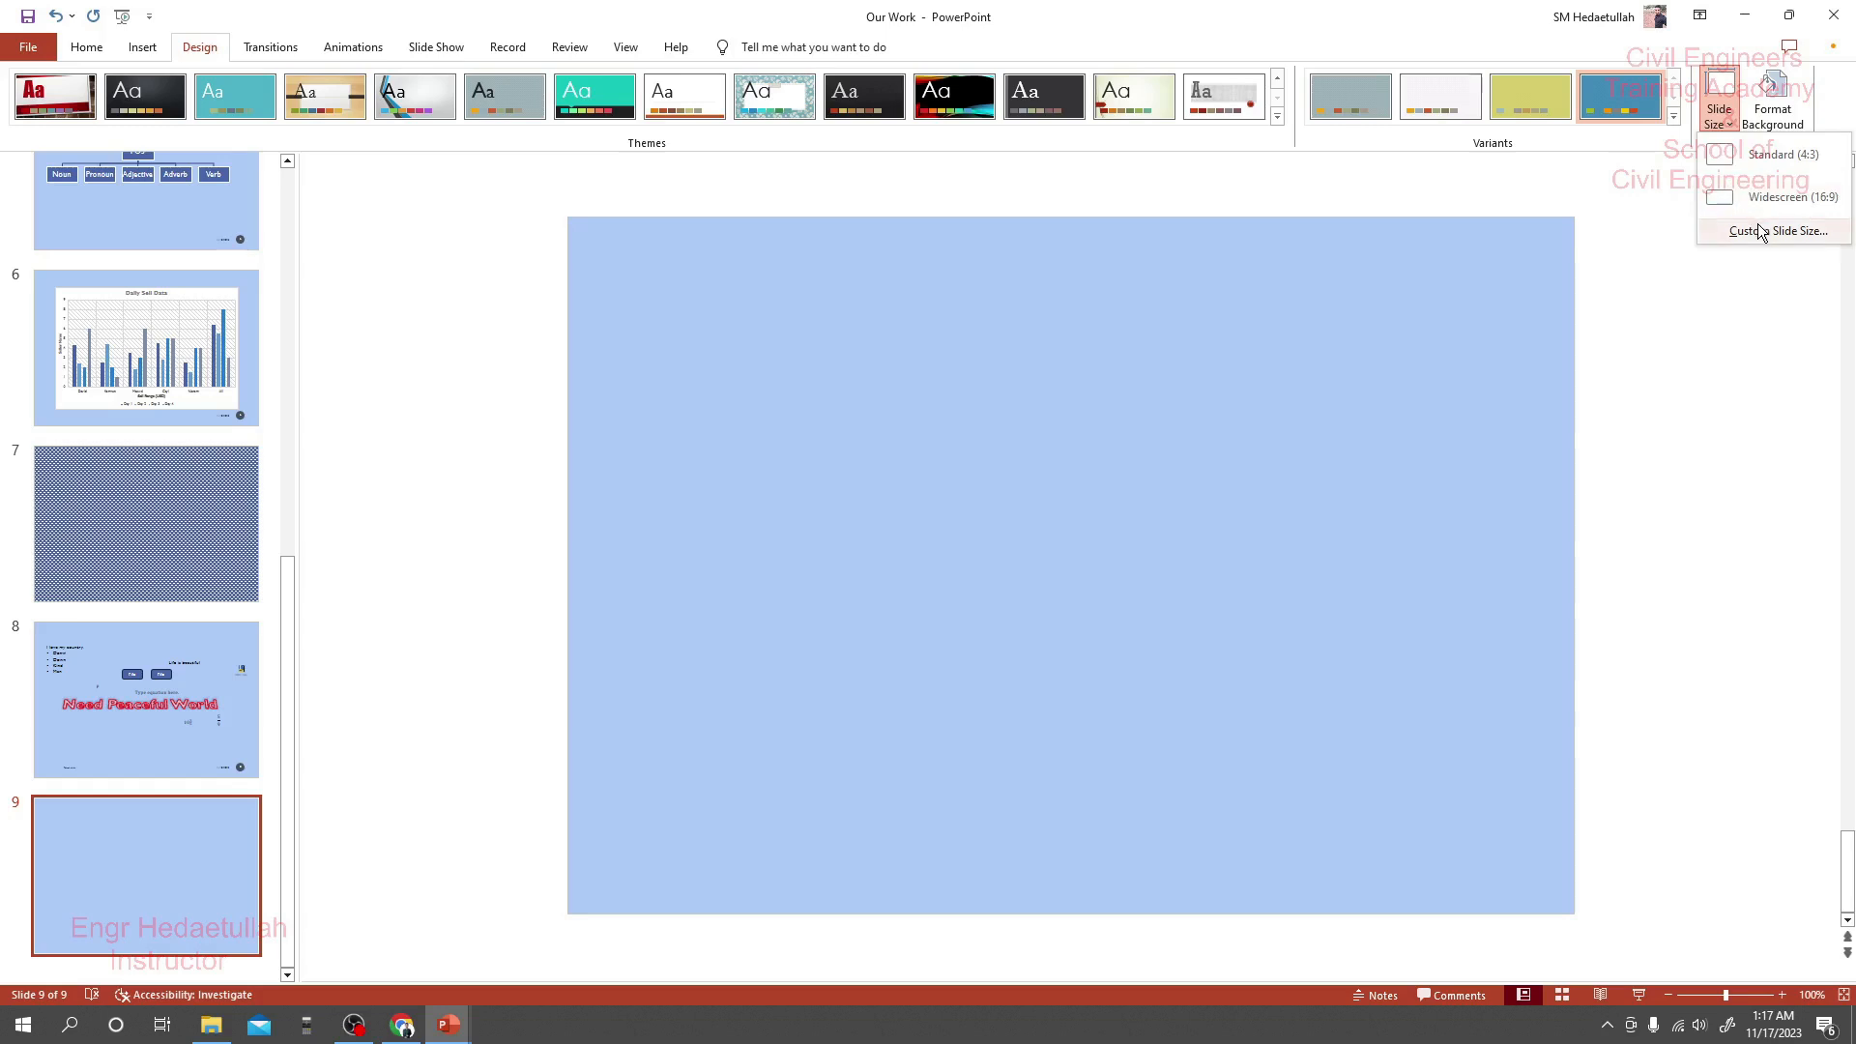
{"action": "left_click", "coordinate": [1757, 228]}
{"action": "left_click_drag", "start_coordinate": [925, 410], "coordinate": [371, 292]}
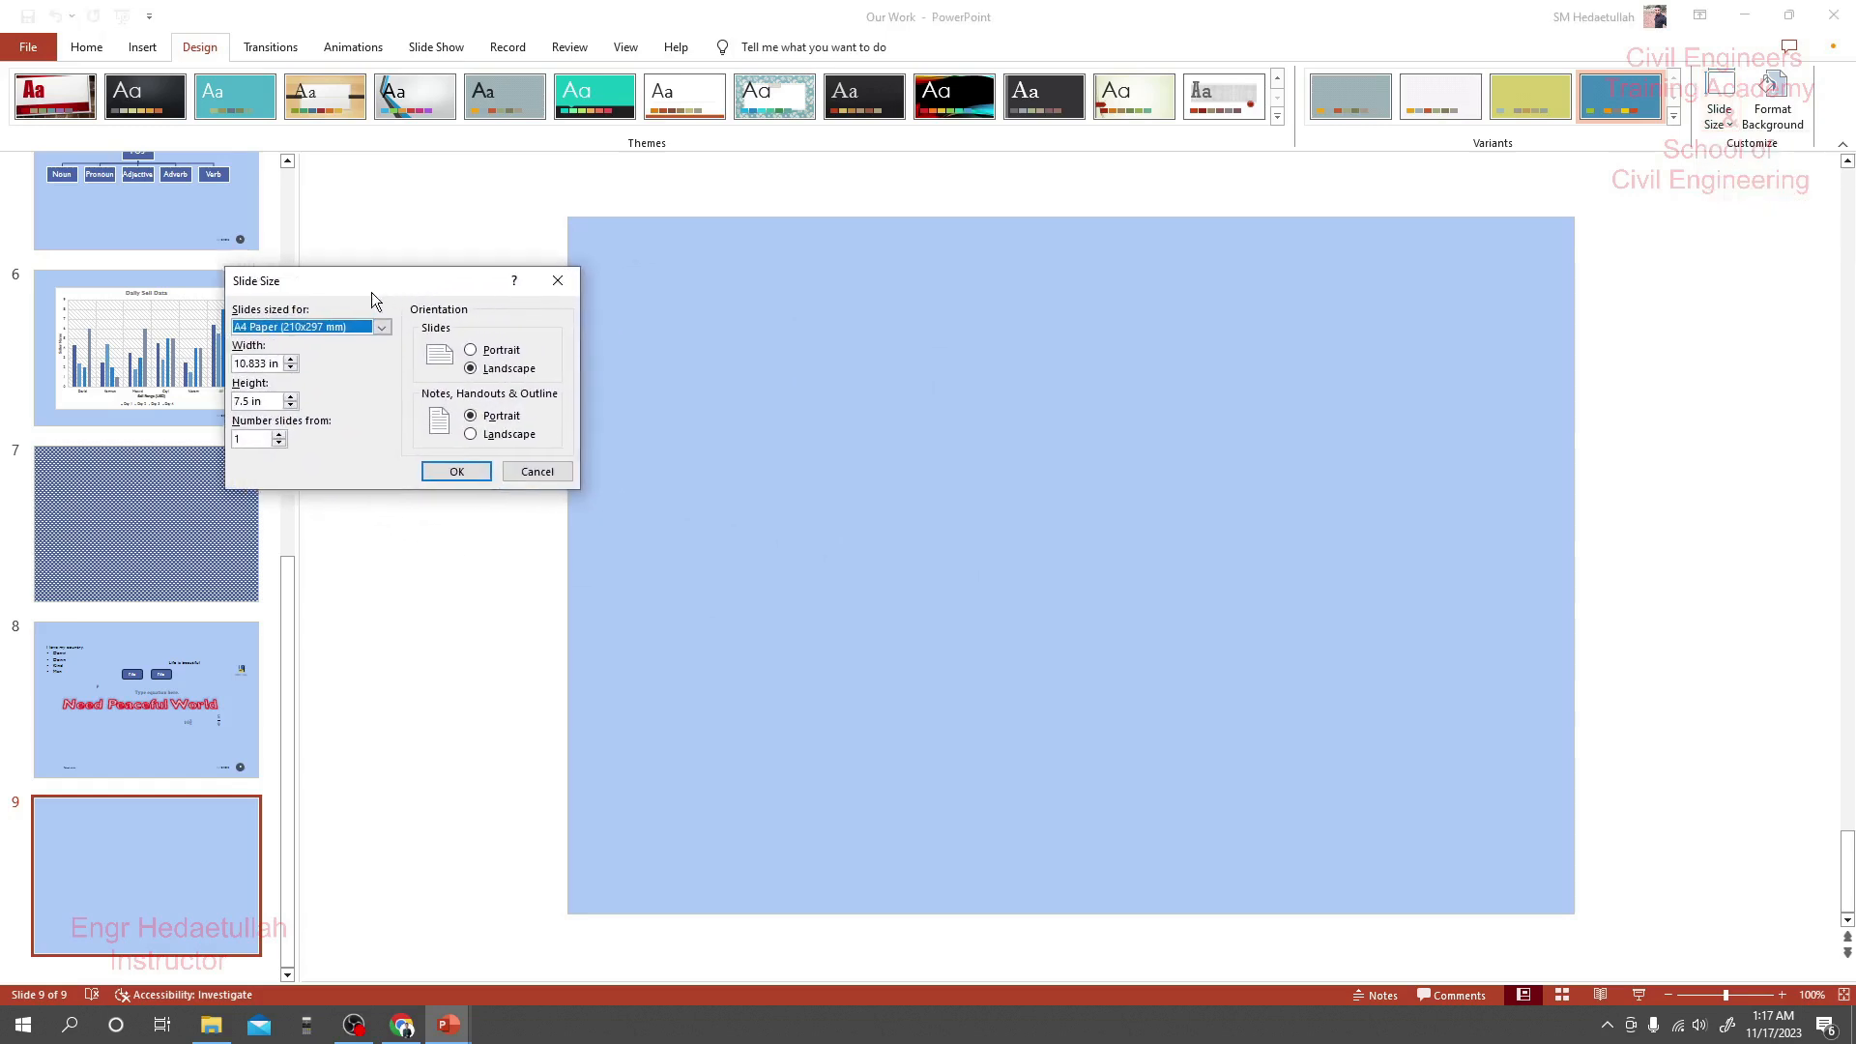
{"action": "left_click", "coordinate": [470, 350]}
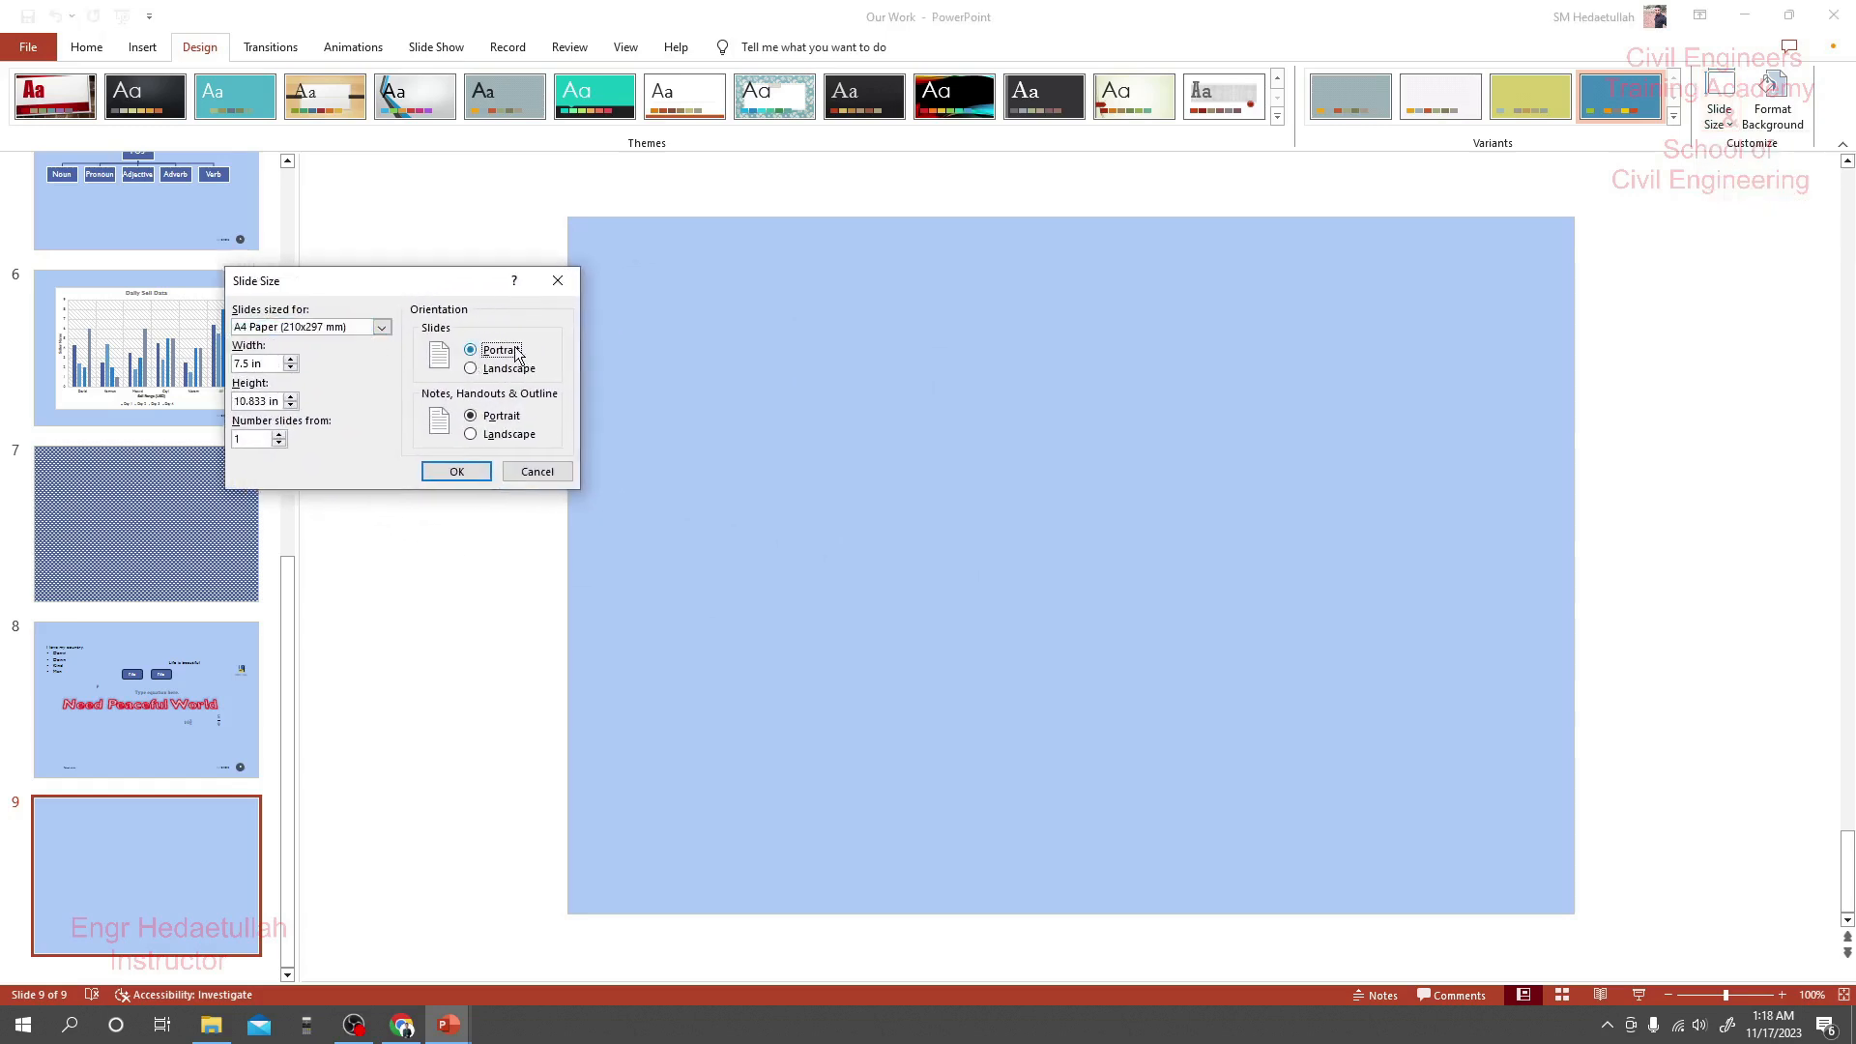
{"action": "left_click", "coordinate": [484, 474]}
{"action": "left_click", "coordinate": [466, 517]}
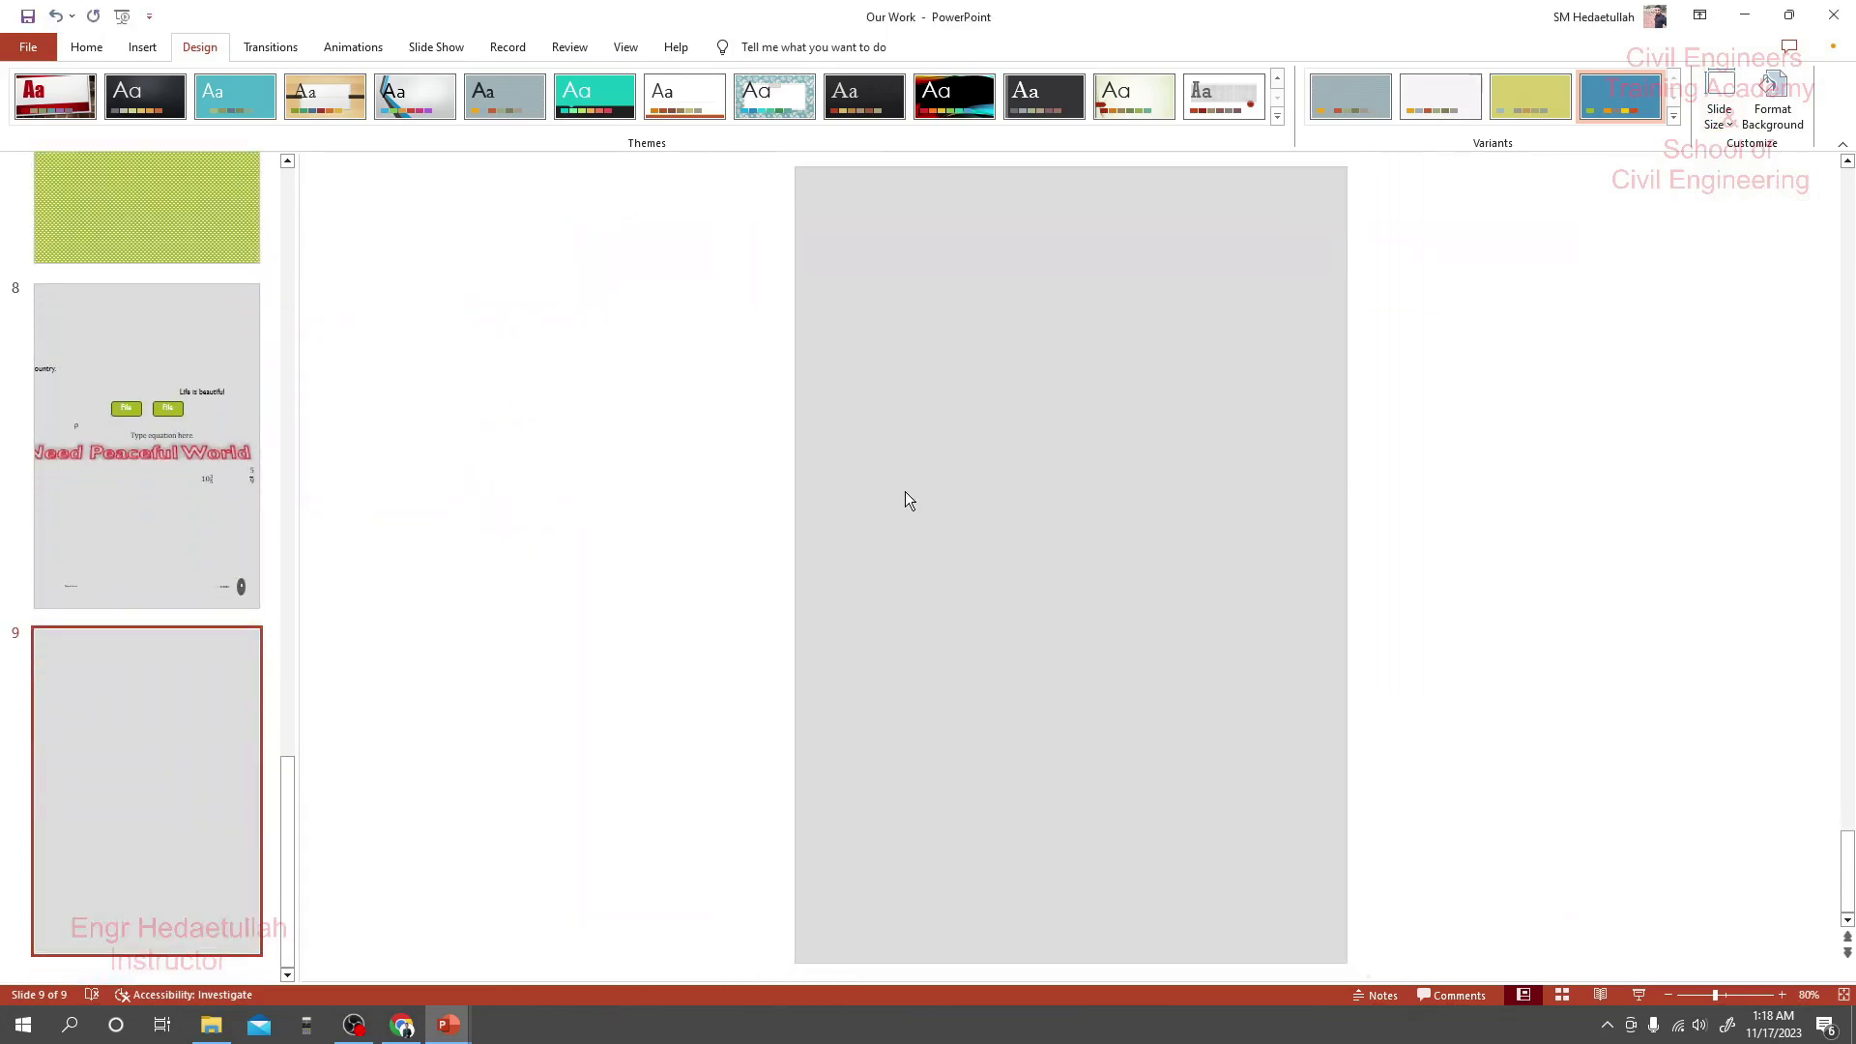
Step: Look through the slides from slide 8 back to slide 1 to examine how their content fits the portrait layout
{"action": "left_click", "coordinate": [140, 549]}
{"action": "scroll", "coordinate": [159, 514], "scroll_direction": "up", "scroll_amount": 4}
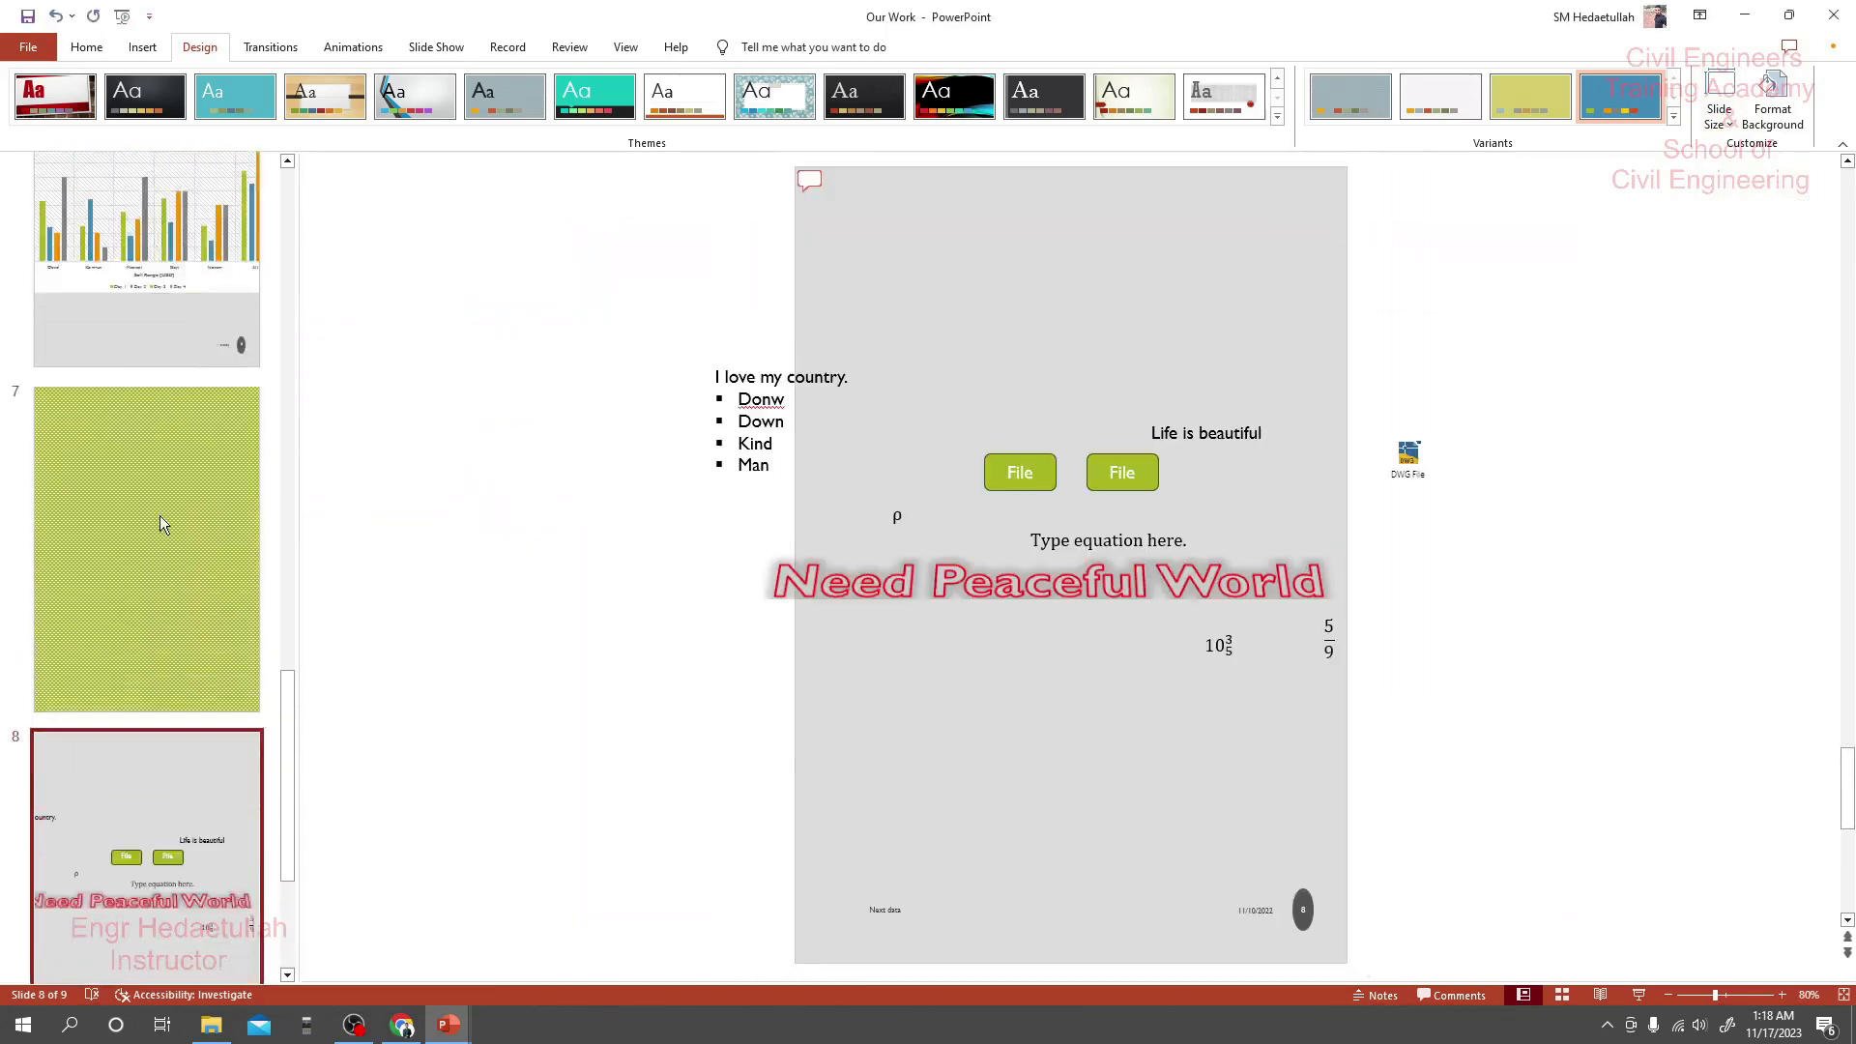
{"action": "scroll", "coordinate": [153, 442], "scroll_direction": "down", "scroll_amount": 1}
{"action": "scroll", "coordinate": [176, 535], "scroll_direction": "up", "scroll_amount": 2}
{"action": "scroll", "coordinate": [177, 526], "scroll_direction": "up", "scroll_amount": 5}
{"action": "left_click", "coordinate": [155, 412]}
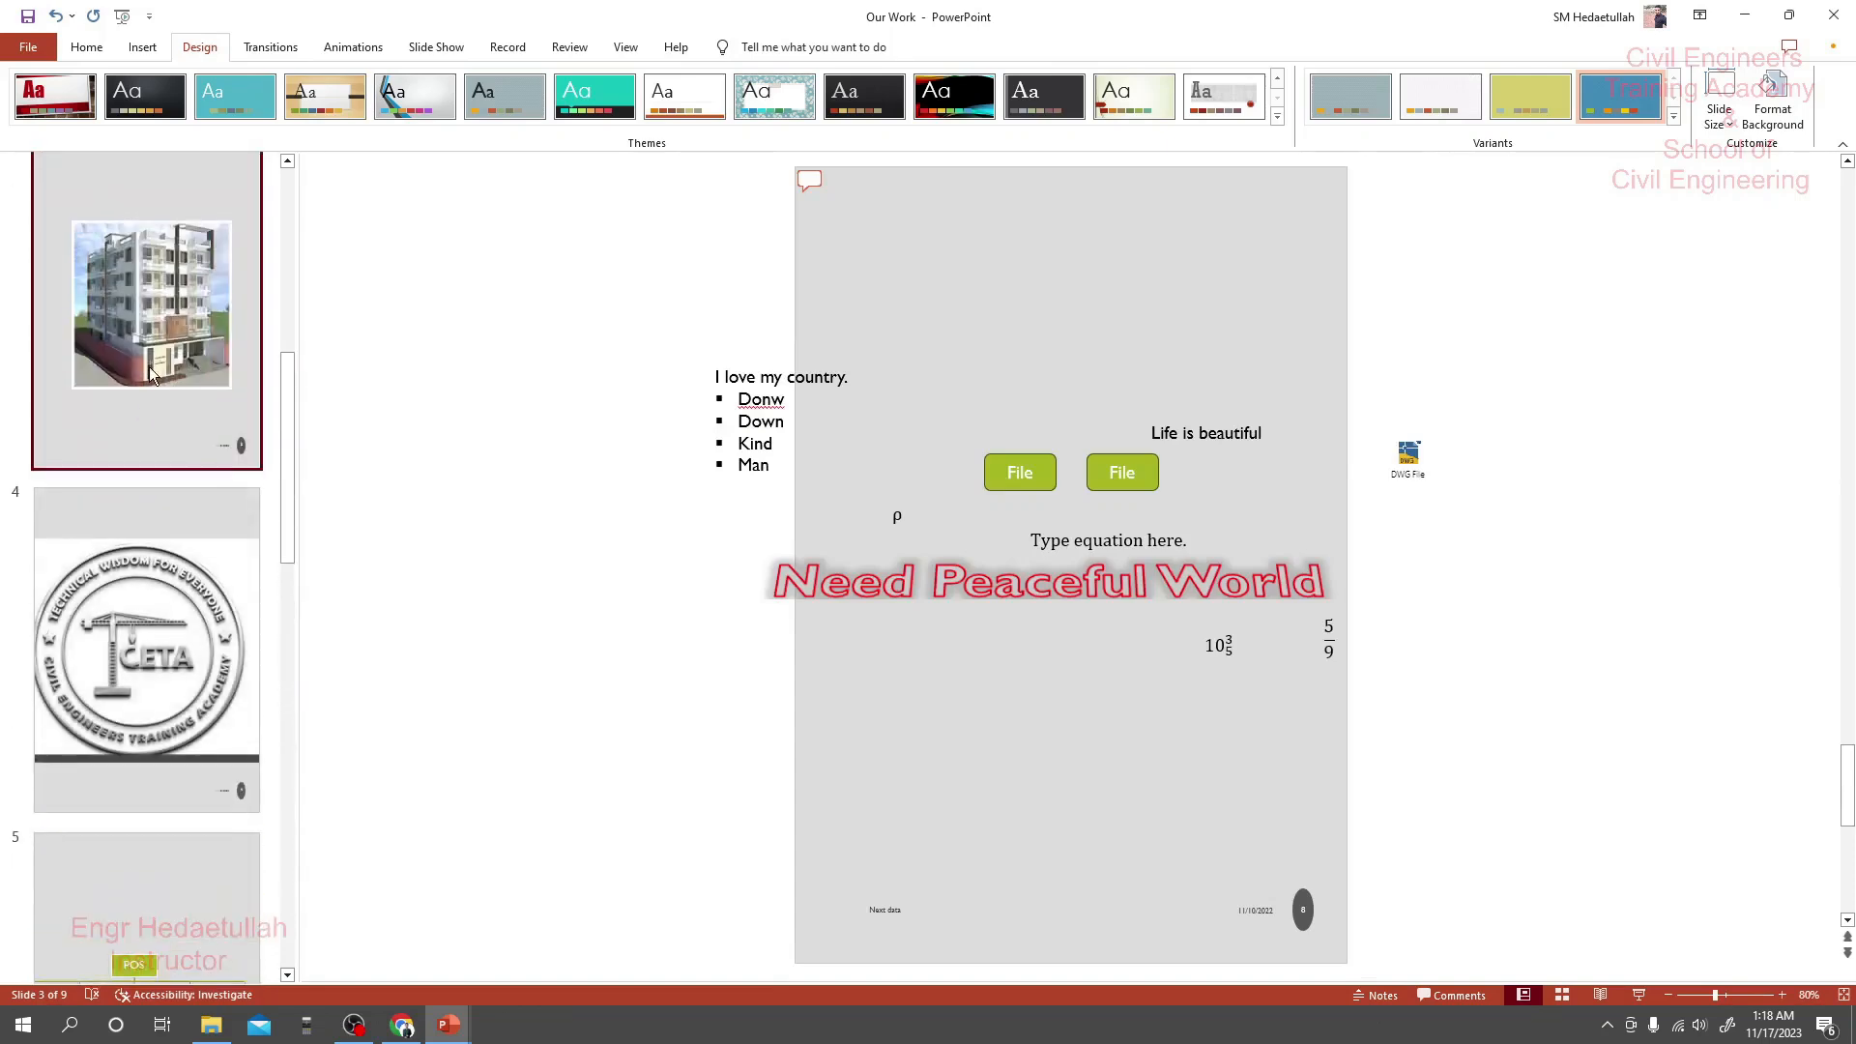
{"action": "scroll", "coordinate": [172, 410], "scroll_direction": "up", "scroll_amount": 3}
{"action": "left_click", "coordinate": [166, 398]}
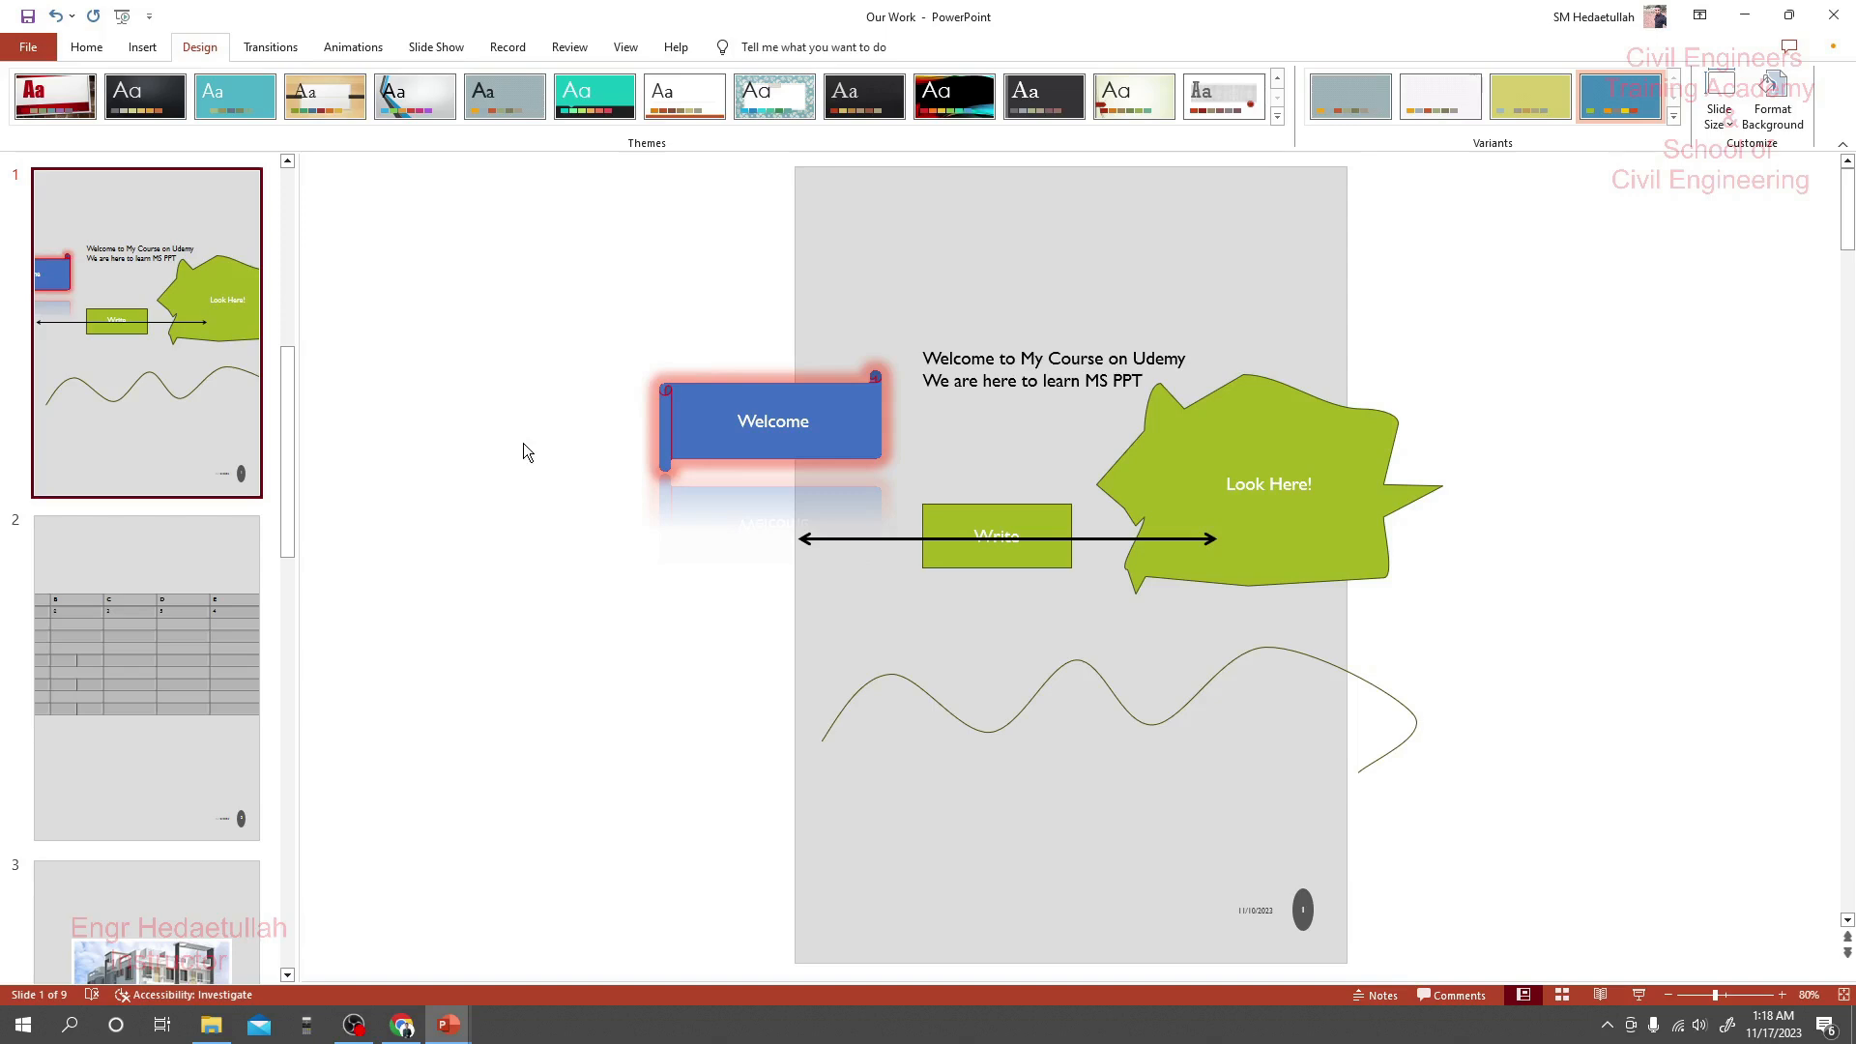
Step: Return to the last slide and undo the recent slide size, color, variant and theme changes back to the plain white theme
{"action": "key", "text": "End"}
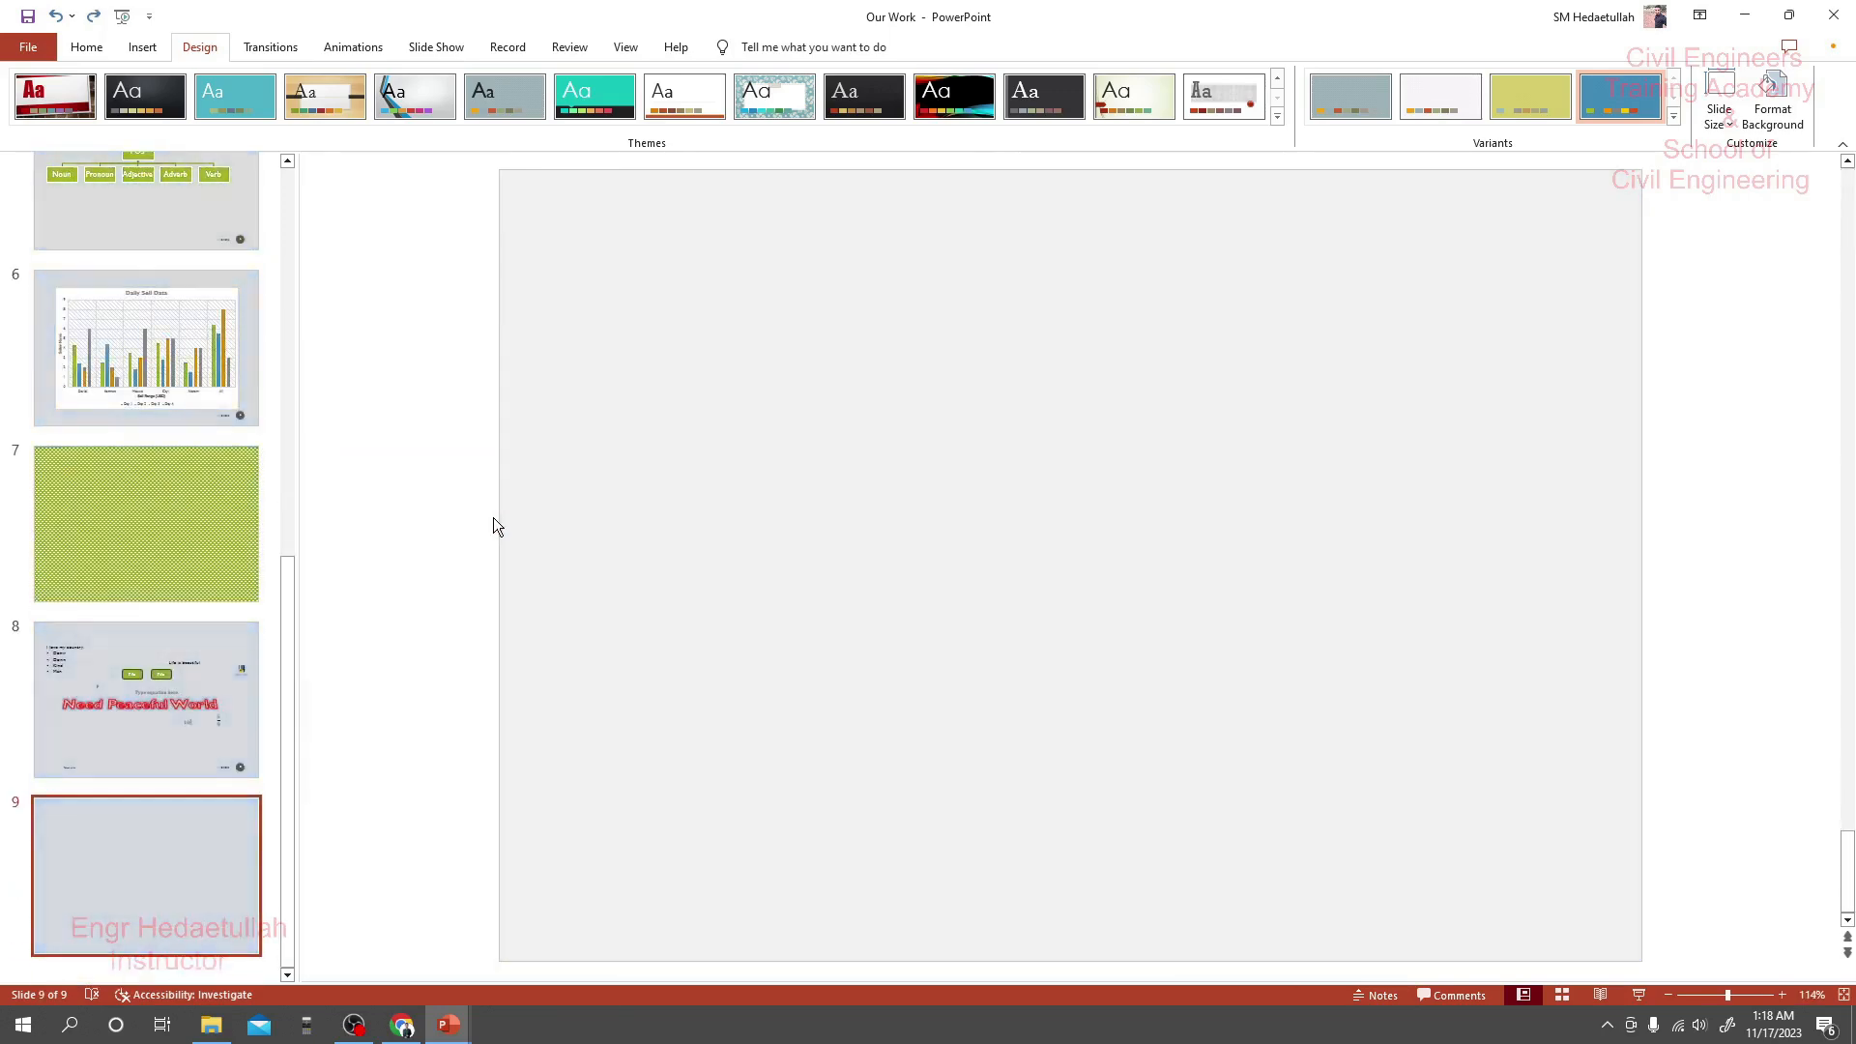
{"action": "key", "text": "ctrl+z"}
{"action": "key", "text": "ctrl+z"}
{"action": "key", "text": "ctrl+z"}
{"action": "key", "text": "ctrl+z"}
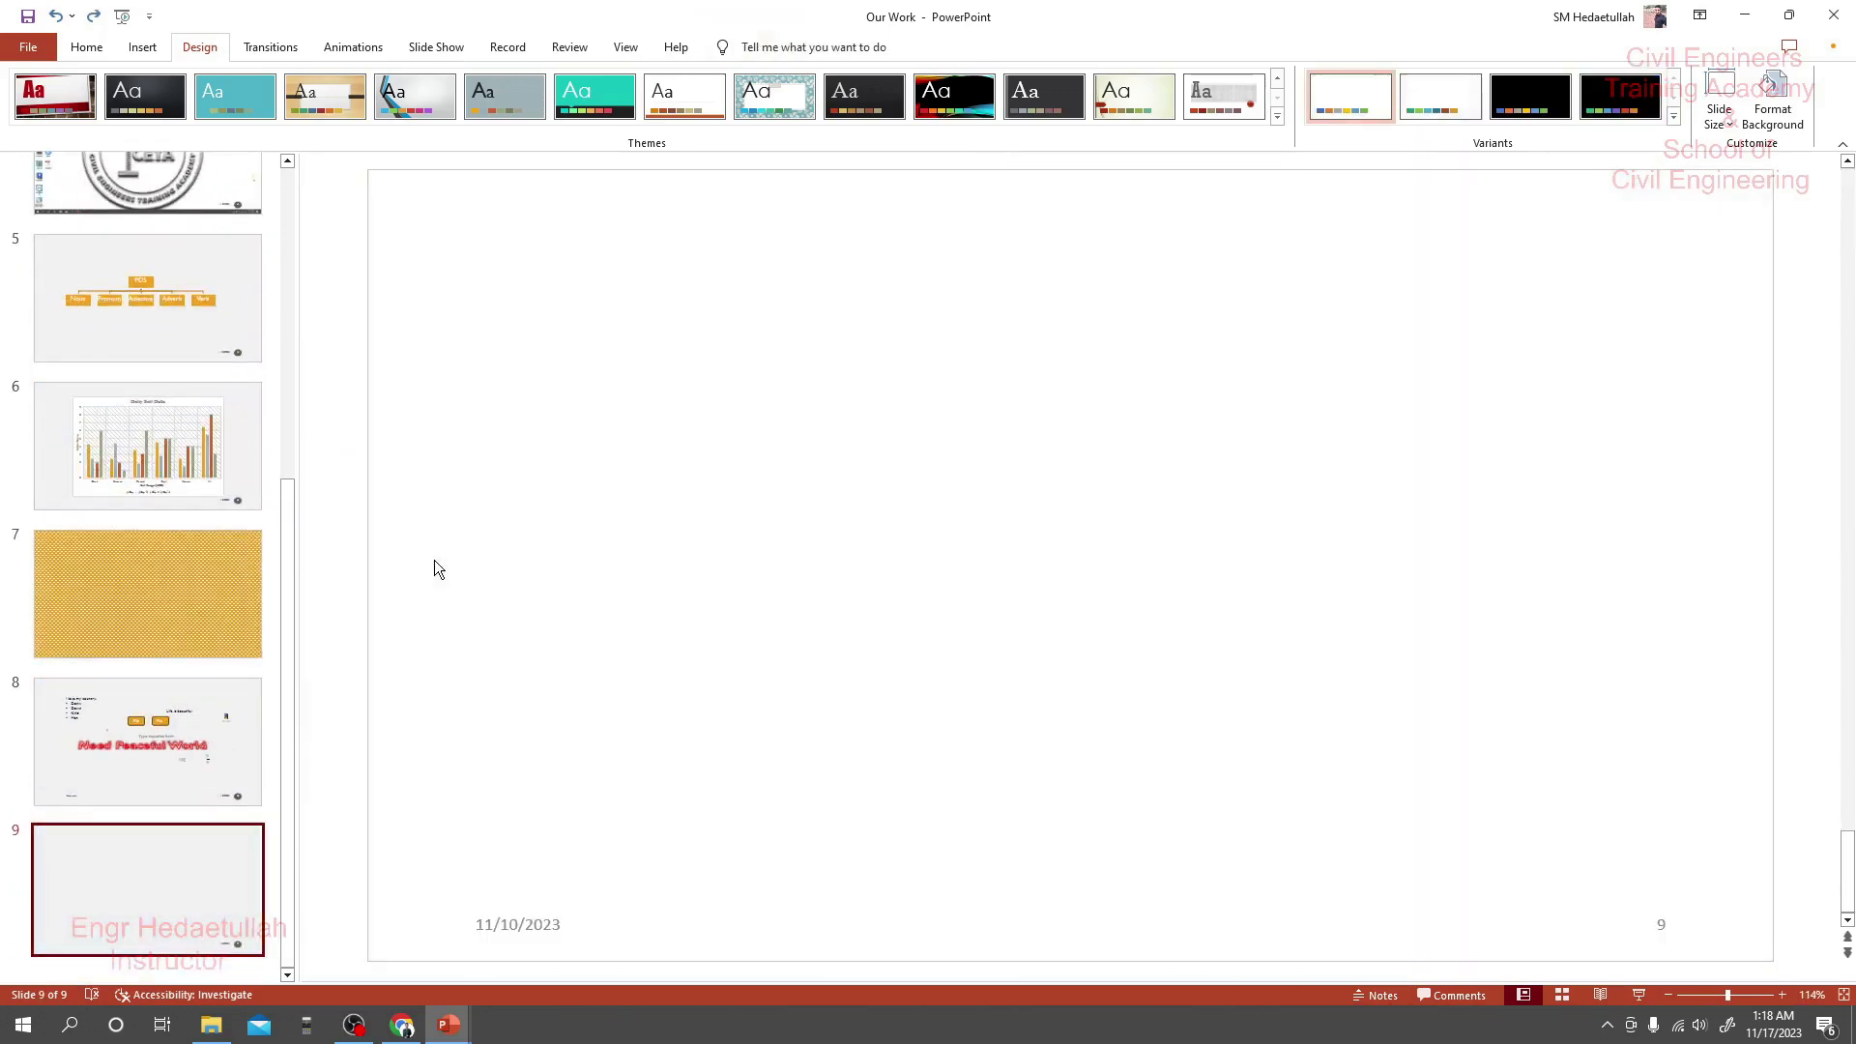
Step: Redo the undone design changes up to the dark theme with purple accents
{"action": "key", "text": "ctrl+y"}
{"action": "key", "text": "ctrl+y"}
{"action": "key", "text": "ctrl+y"}
{"action": "key", "text": "ctrl+y"}
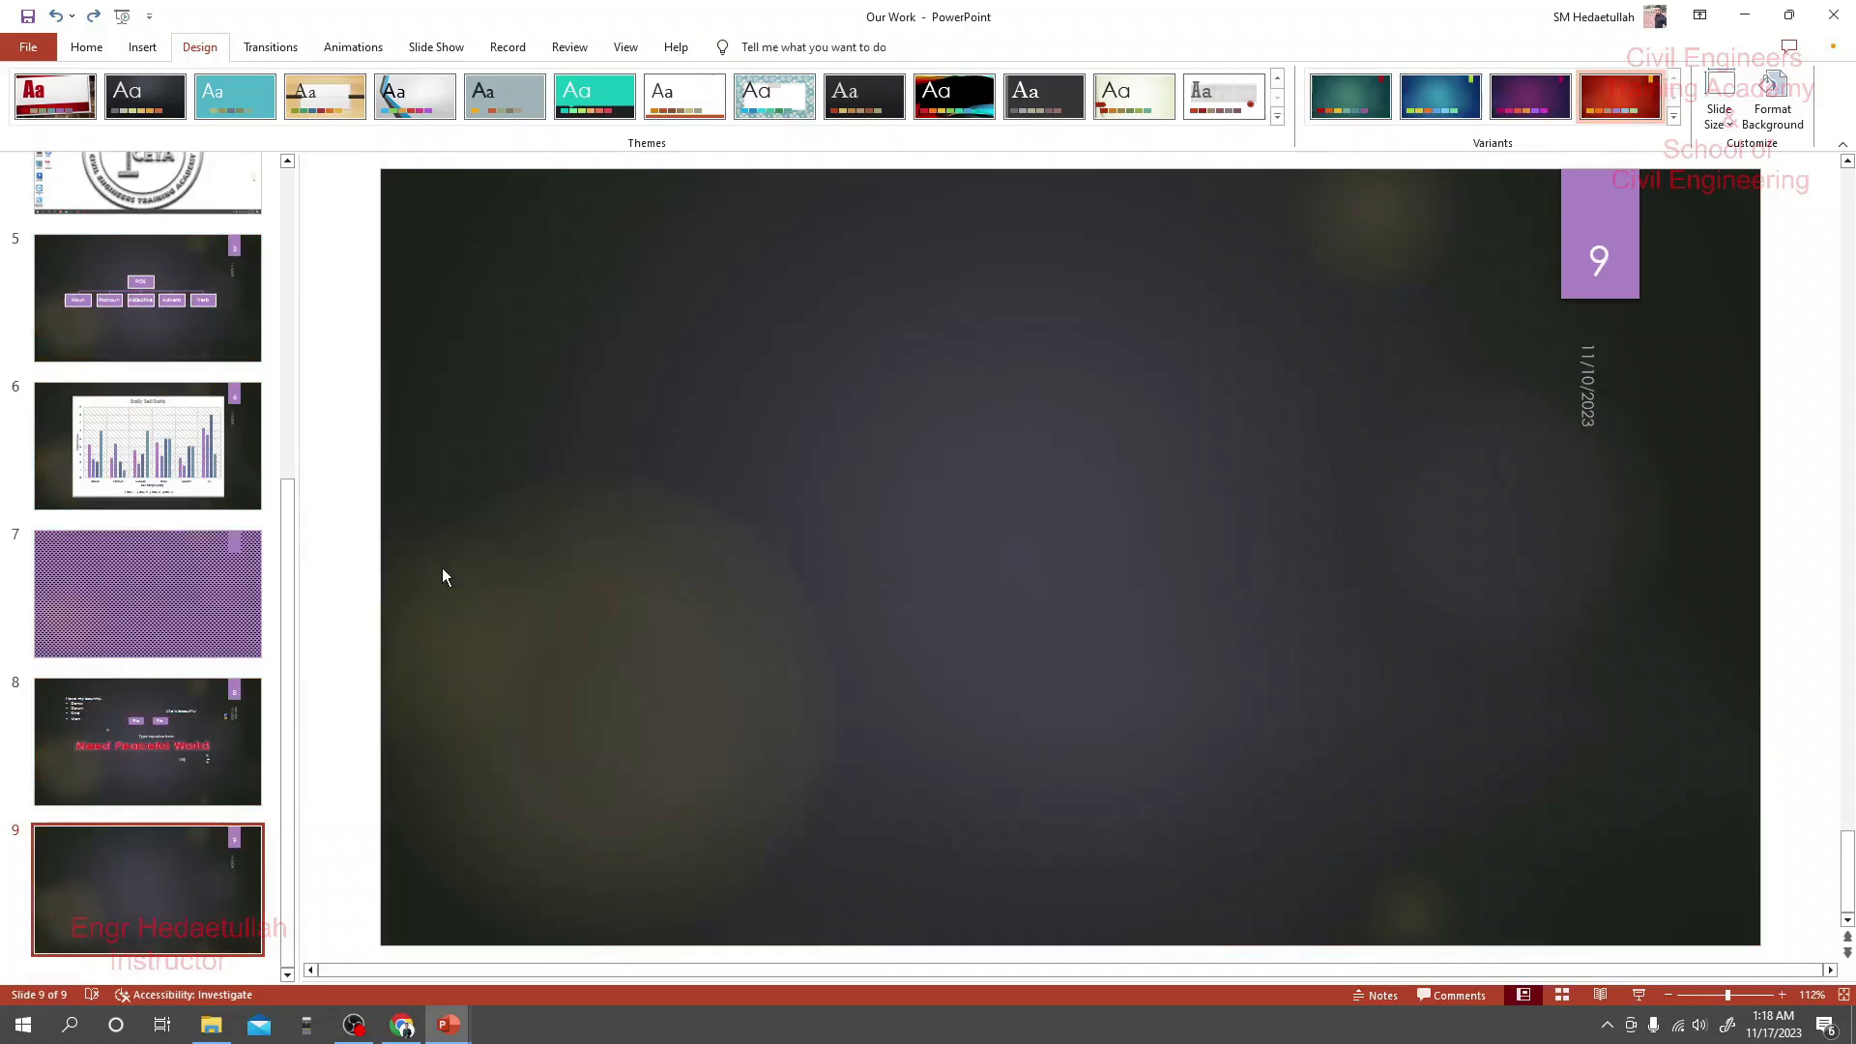
Step: Give slide 9 a gradient background fill and move its second gradient stop to position 55%
{"action": "left_click", "coordinate": [1775, 107]}
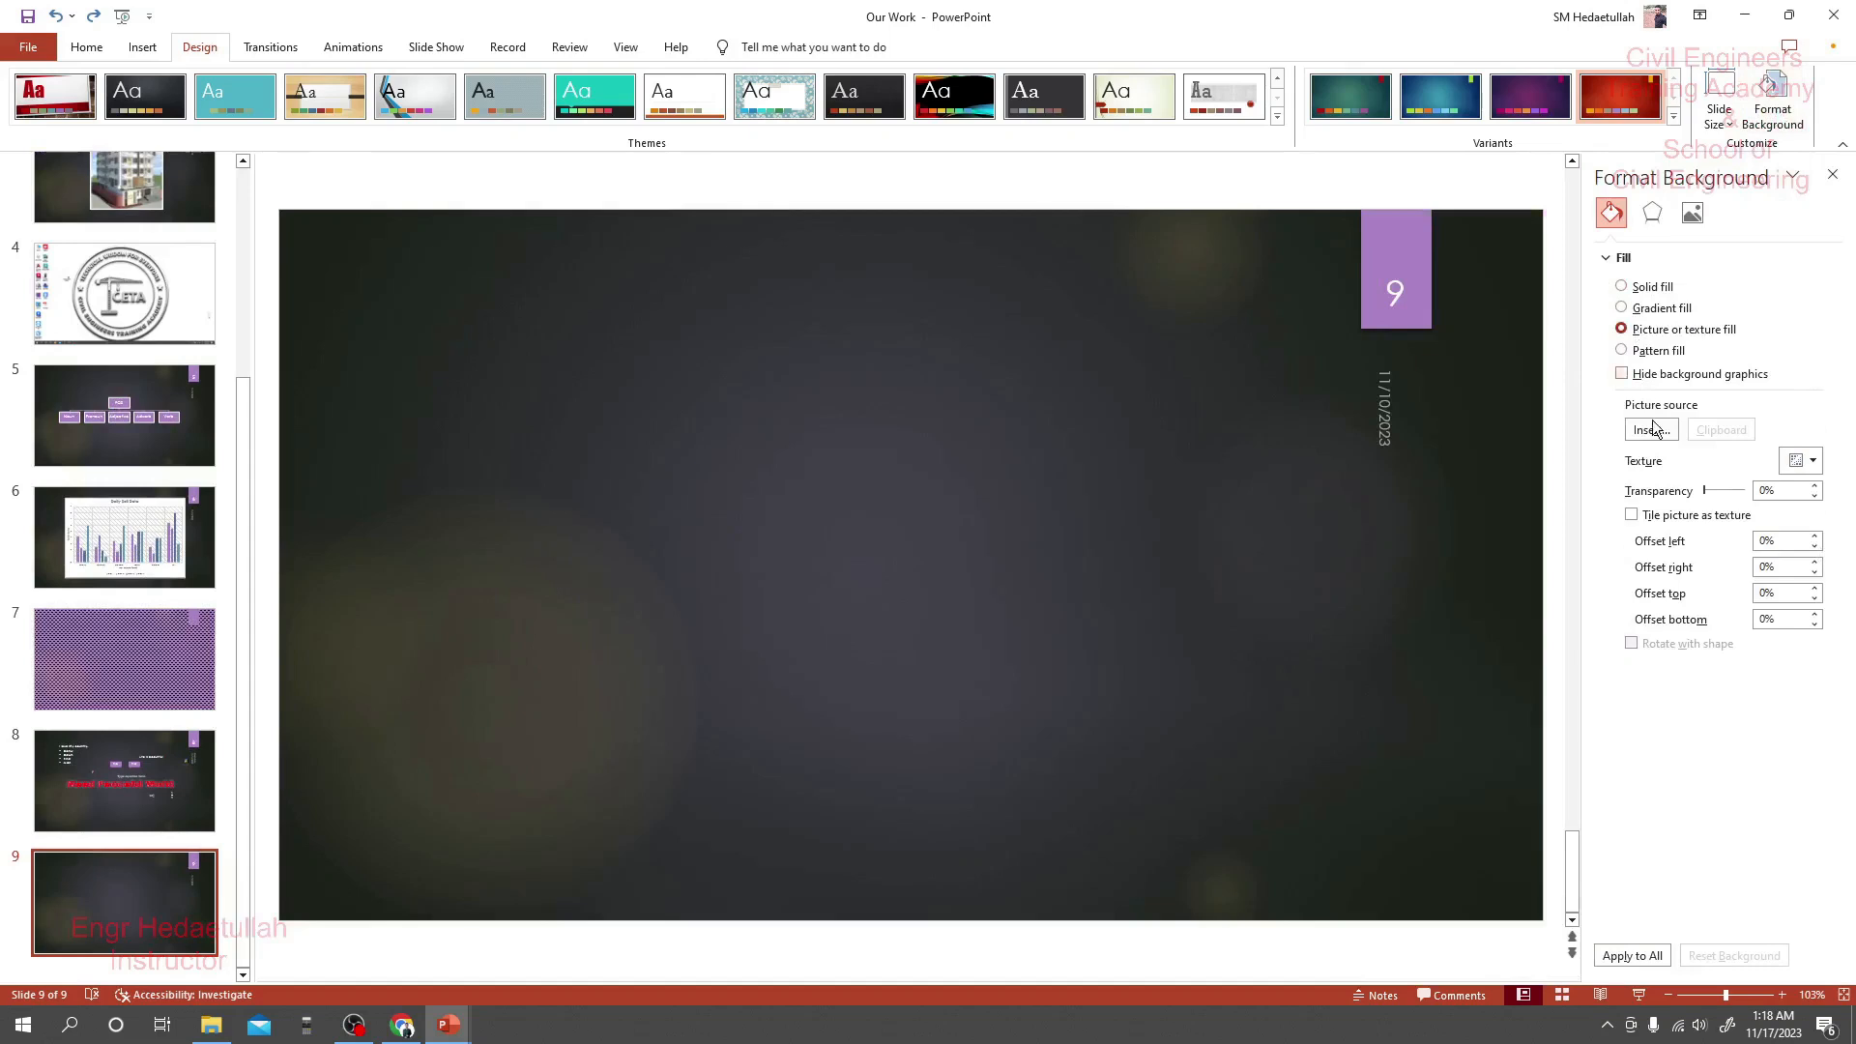
{"action": "left_click", "coordinate": [1657, 308]}
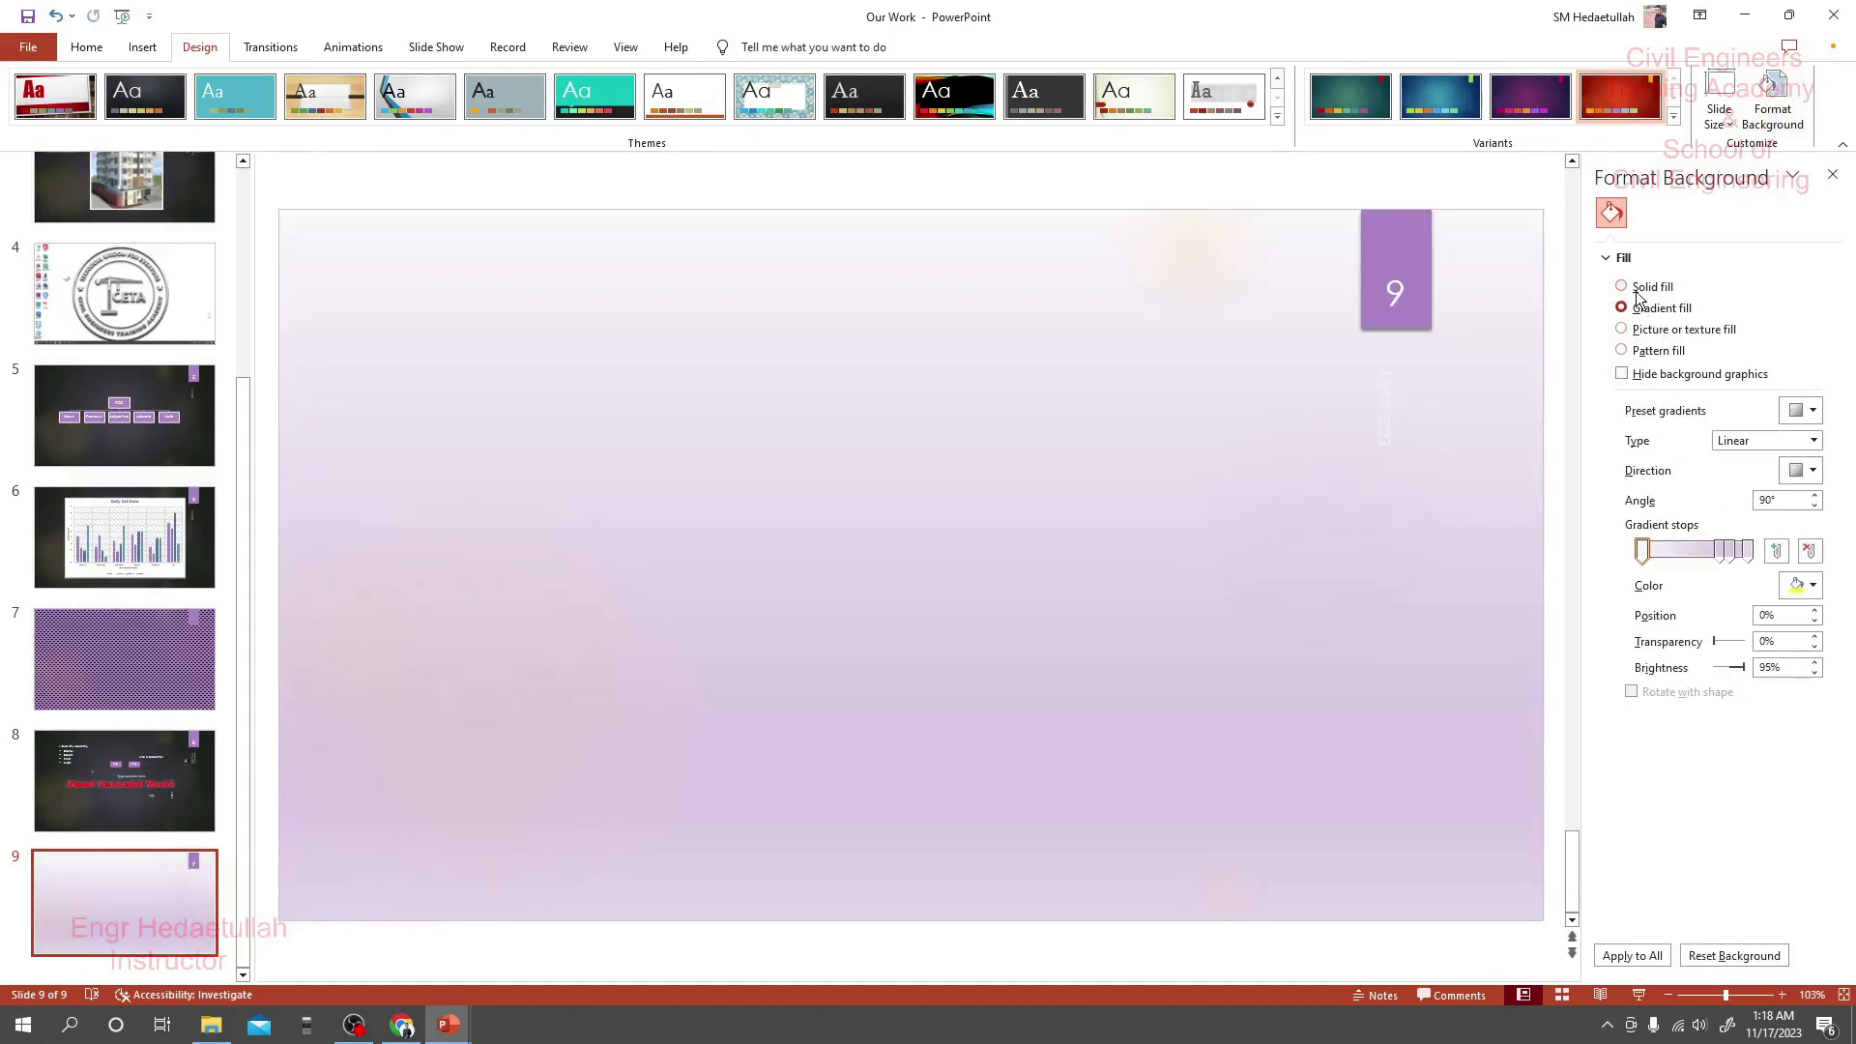
{"action": "left_click", "coordinate": [1643, 288]}
{"action": "left_click", "coordinate": [1622, 308]}
{"action": "mouse_move", "coordinate": [1721, 551]}
{"action": "left_mouse_down"}
{"action": "mouse_move", "coordinate": [1701, 557]}
{"action": "mouse_move", "coordinate": [1743, 554]}
{"action": "mouse_move", "coordinate": [1660, 552]}
{"action": "mouse_move", "coordinate": [1700, 552]}
{"action": "left_mouse_up"}
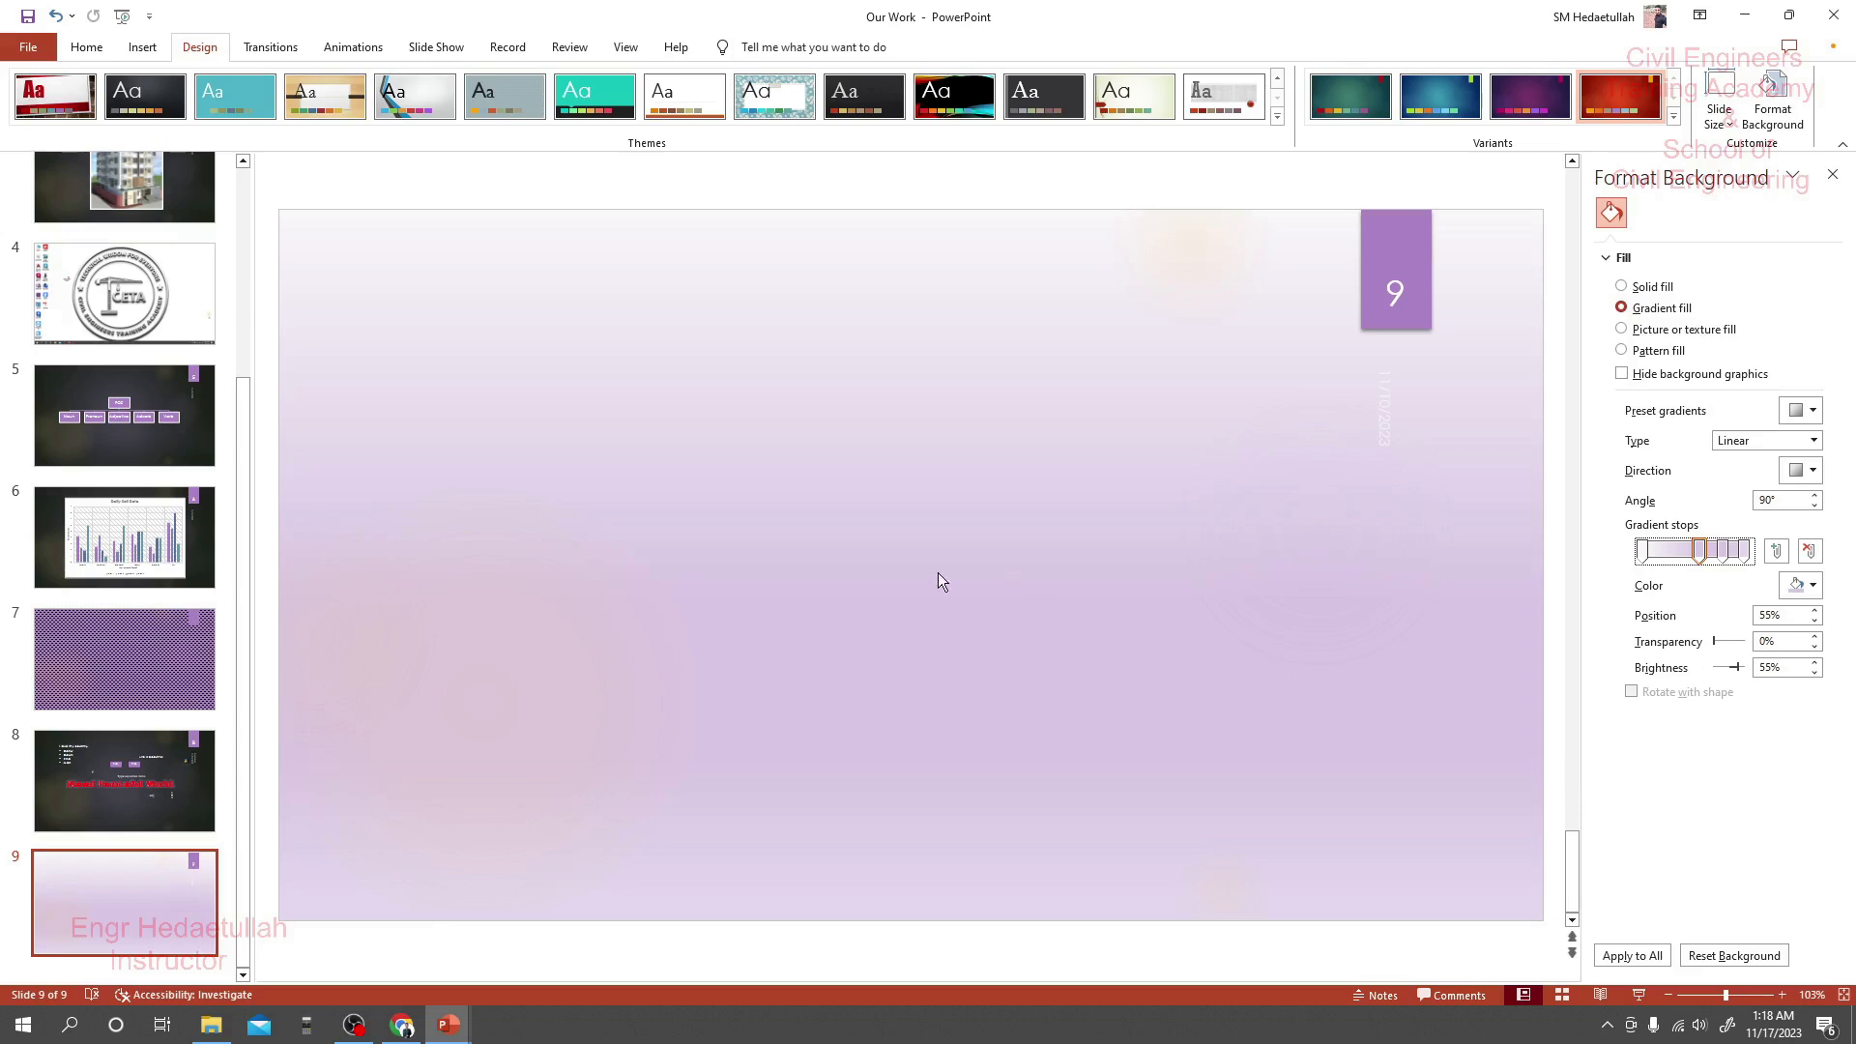